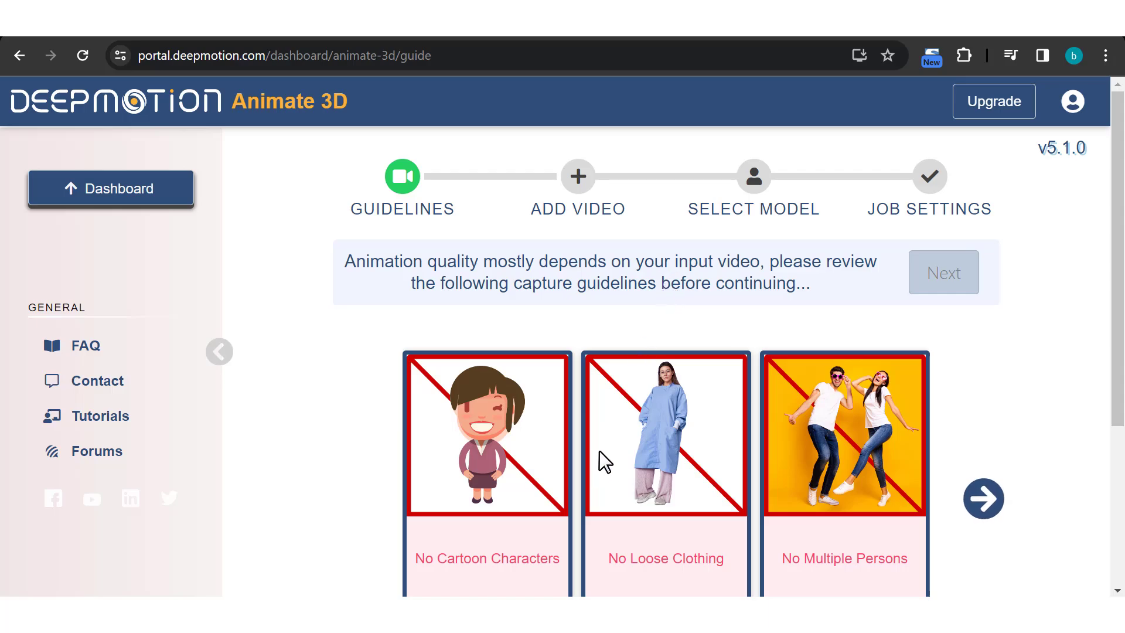
Open the Ready Player Me creator for stylized avatars from the custom 3D models page
{"action": "scroll", "coordinate": [596, 459], "scroll_direction": "down", "scroll_amount": 3}
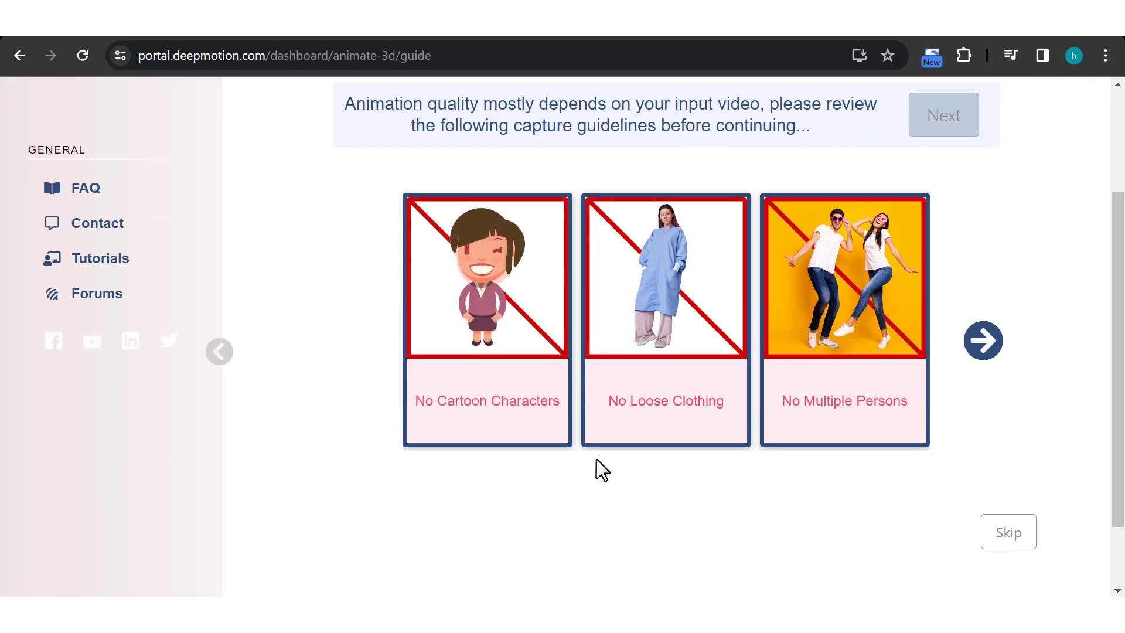
{"action": "scroll", "coordinate": [597, 459], "scroll_direction": "up", "scroll_amount": 3}
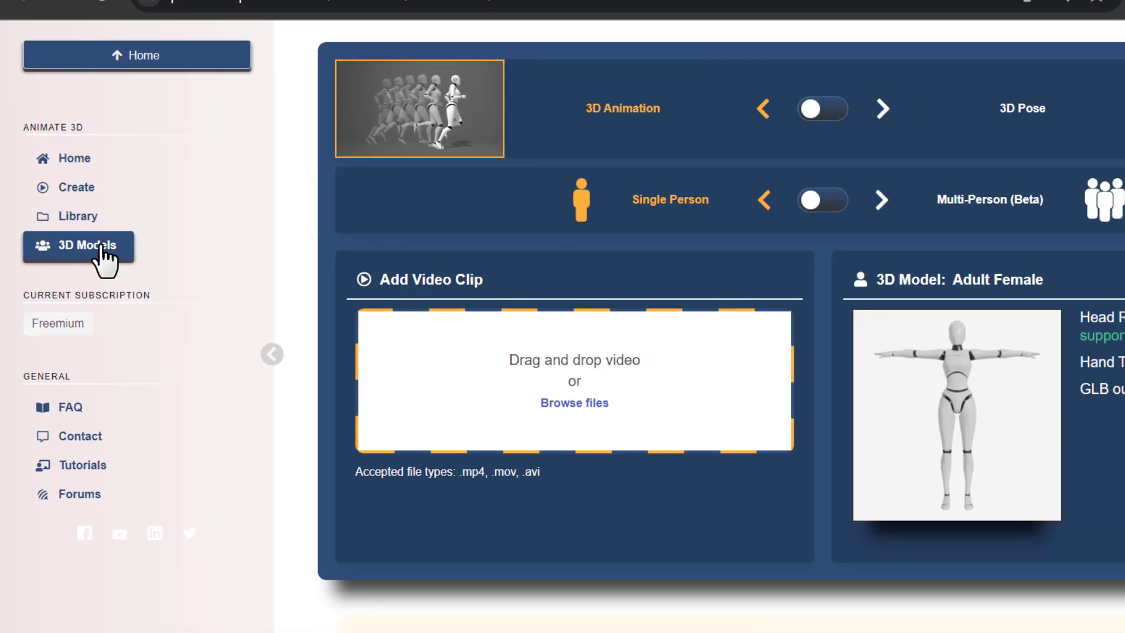
{"action": "left_click", "coordinate": [76, 253]}
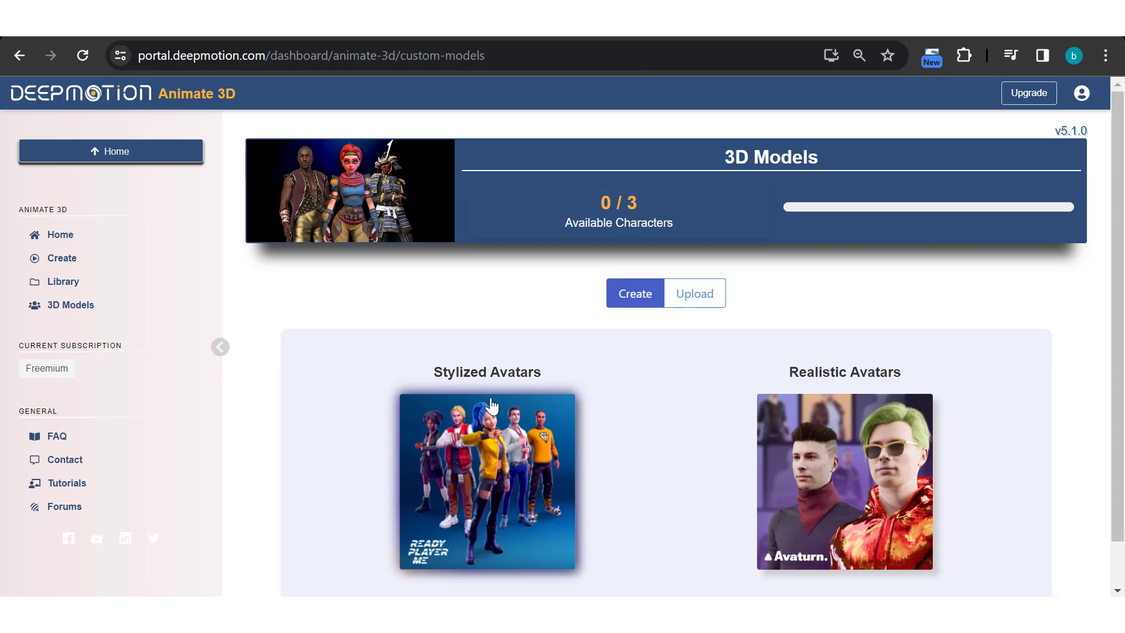
{"action": "left_click", "coordinate": [708, 301]}
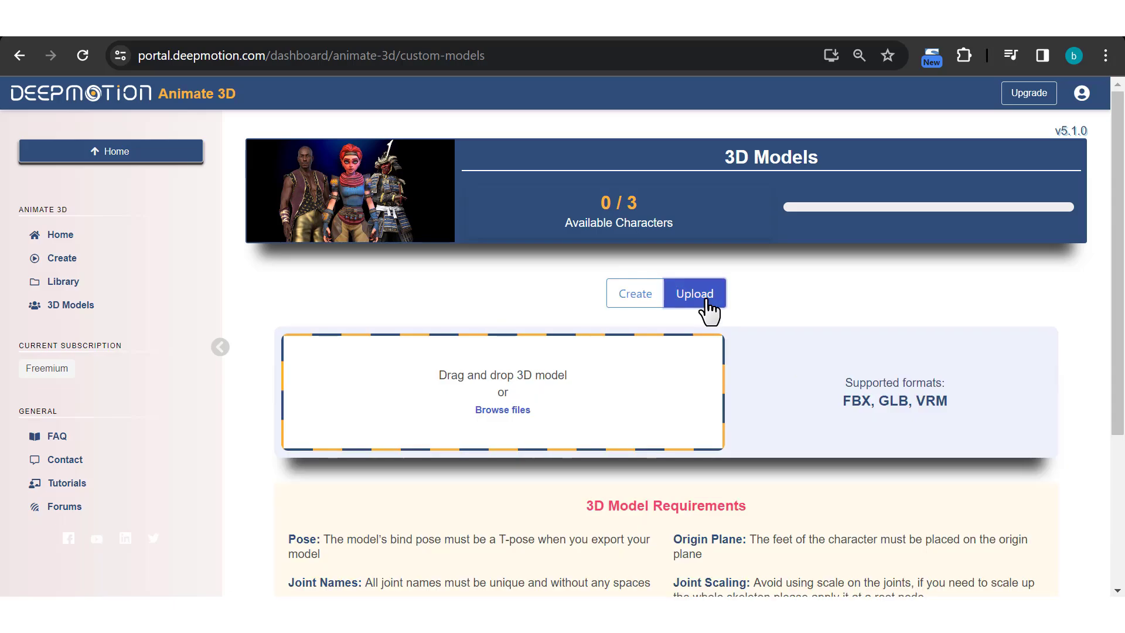
{"action": "left_click", "coordinate": [635, 302]}
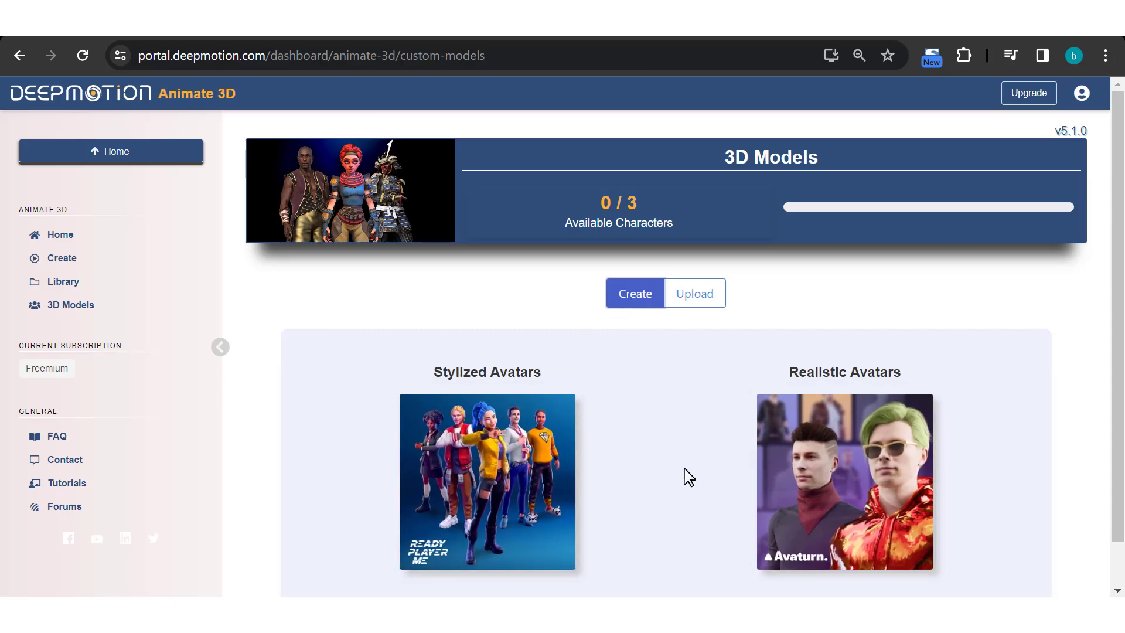
{"action": "scroll", "coordinate": [683, 478], "scroll_direction": "down", "scroll_amount": 1}
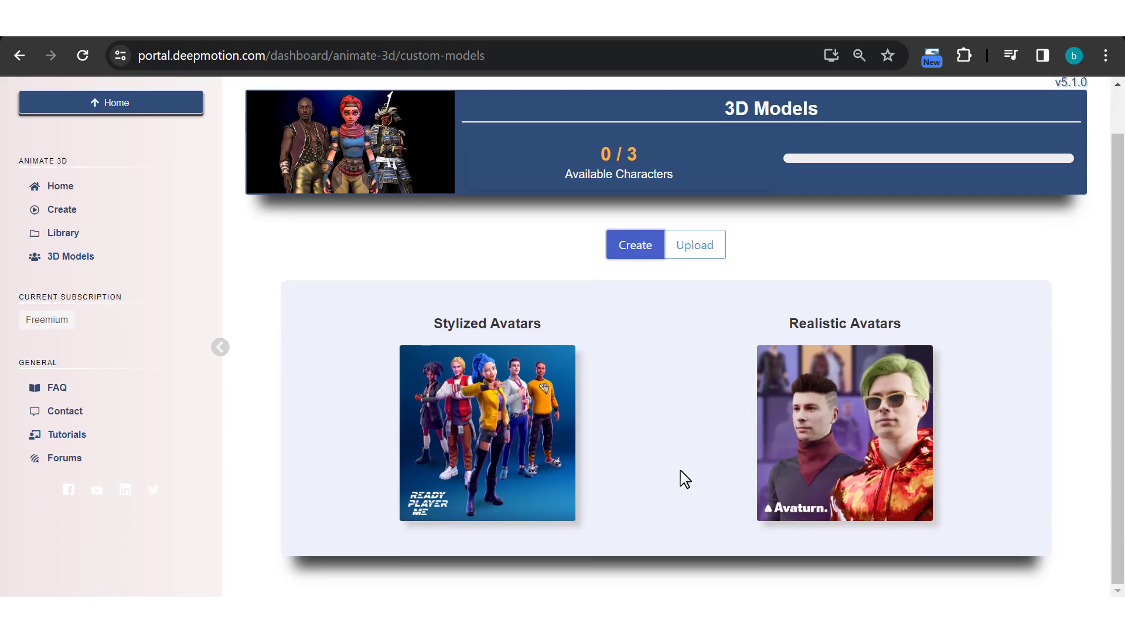
{"action": "left_click", "coordinate": [468, 431]}
{"action": "scroll", "coordinate": [469, 436], "scroll_direction": "down", "scroll_amount": 3}
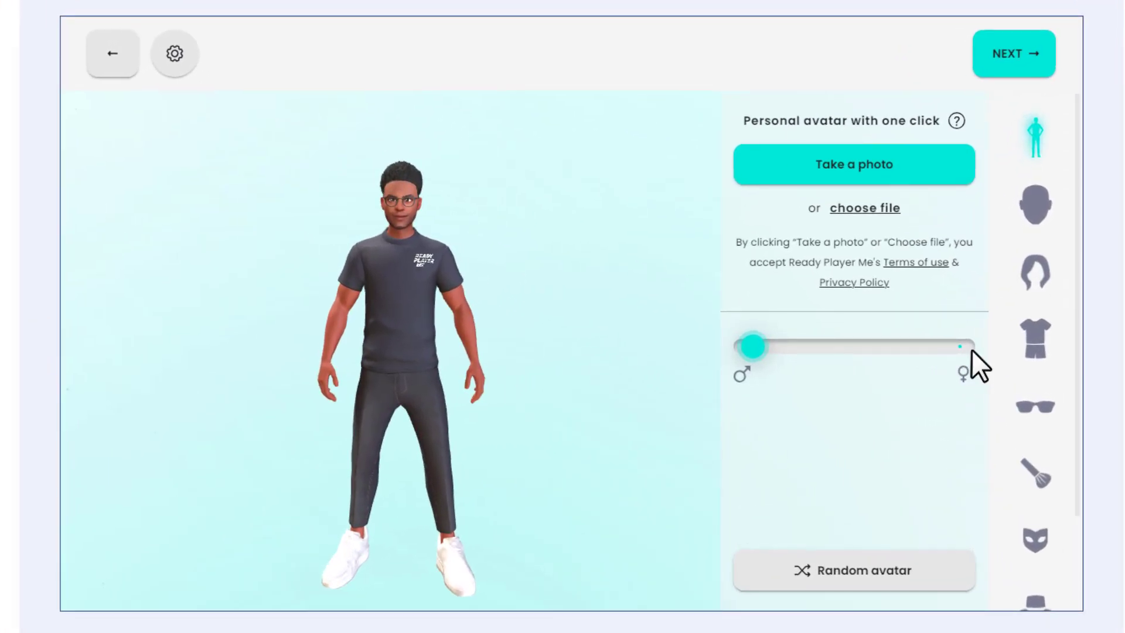
Set the avatar's body type to female
{"action": "left_click", "coordinate": [949, 353]}
{"action": "left_click", "coordinate": [745, 348]}
{"action": "left_click", "coordinate": [958, 348]}
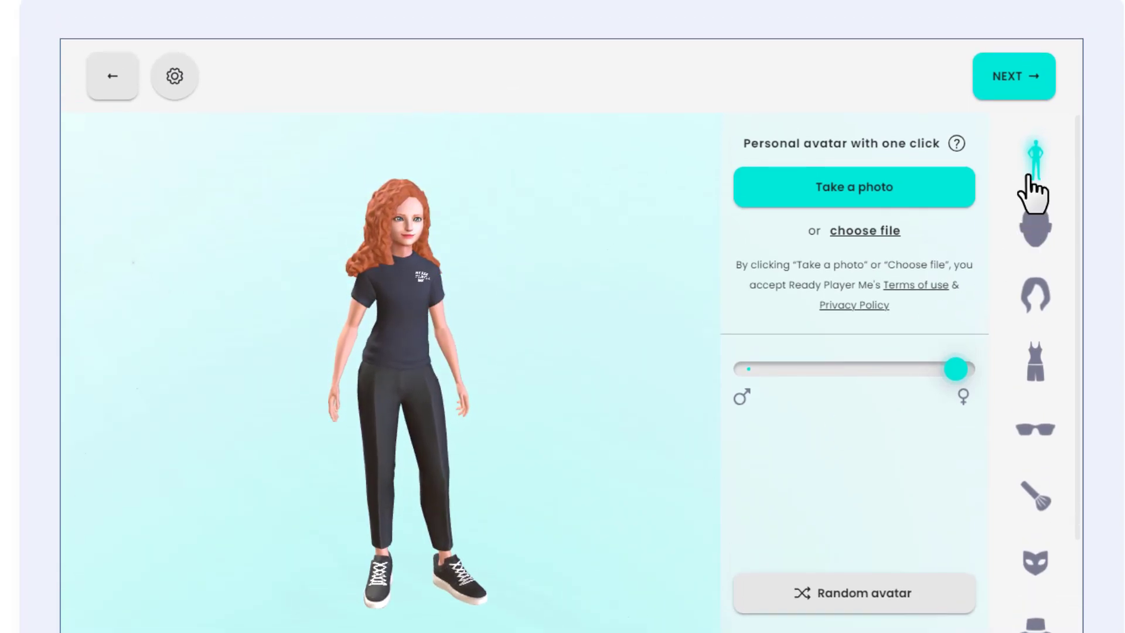
Give the avatar the lightest skin tone and browse the nose, lip and beard options
{"action": "left_click", "coordinate": [1034, 225]}
{"action": "left_click", "coordinate": [130, 217]}
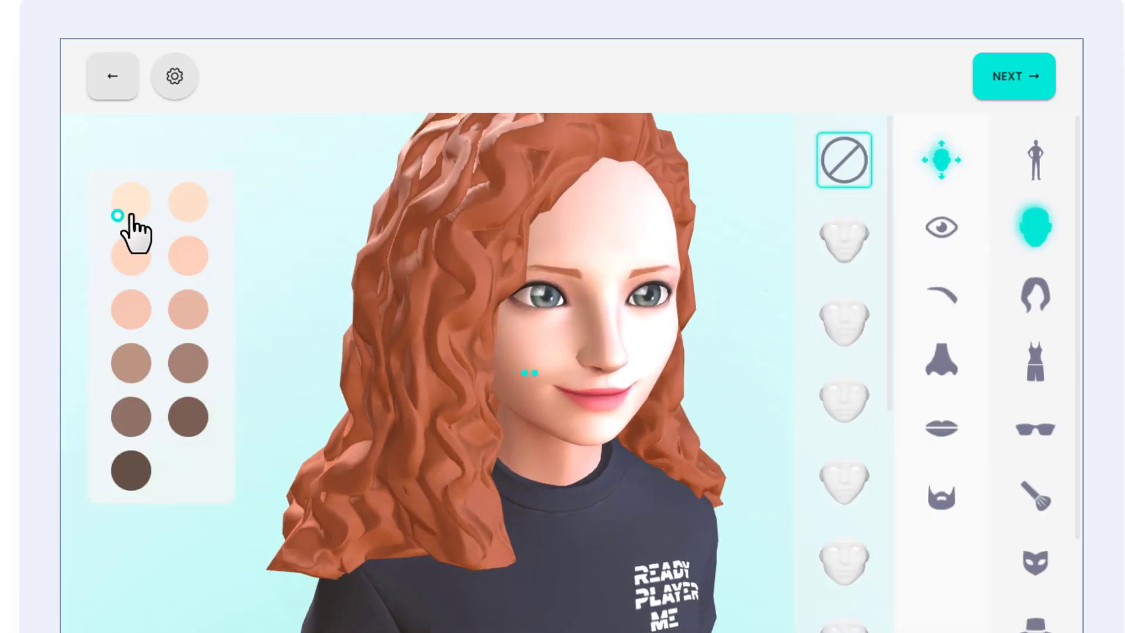
{"action": "left_click", "coordinate": [938, 363]}
{"action": "left_click", "coordinate": [940, 430]}
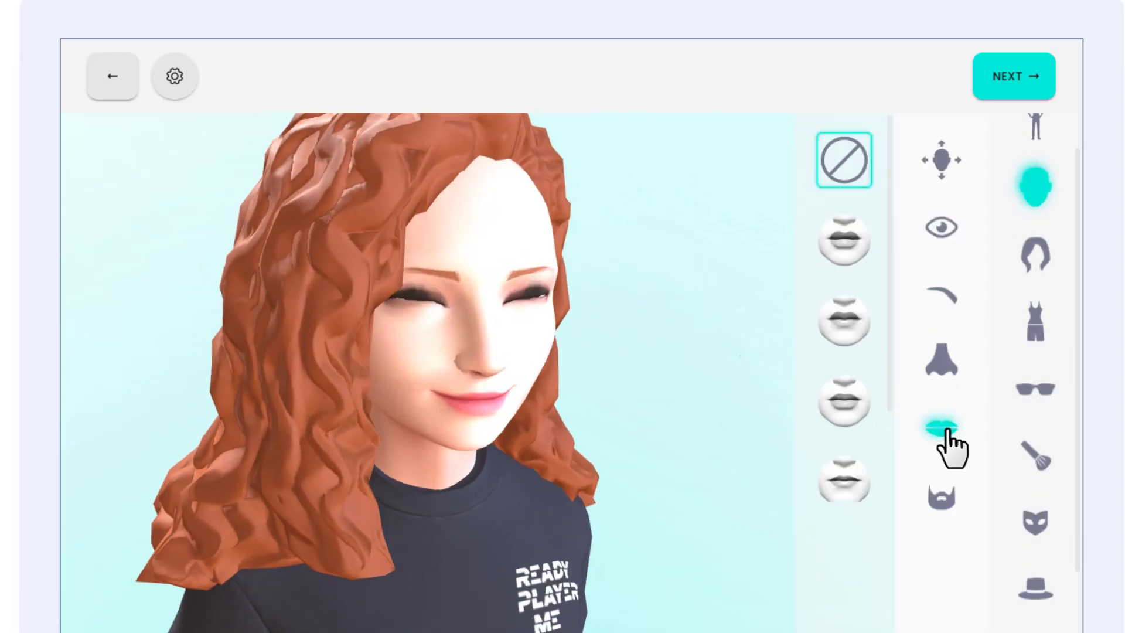
{"action": "left_click", "coordinate": [942, 496]}
Browse the full outfits and dress the avatar in the sleeveless tiger-striped dress
{"action": "left_click", "coordinate": [1035, 321]}
{"action": "scroll", "coordinate": [736, 384], "scroll_direction": "down", "scroll_amount": 2}
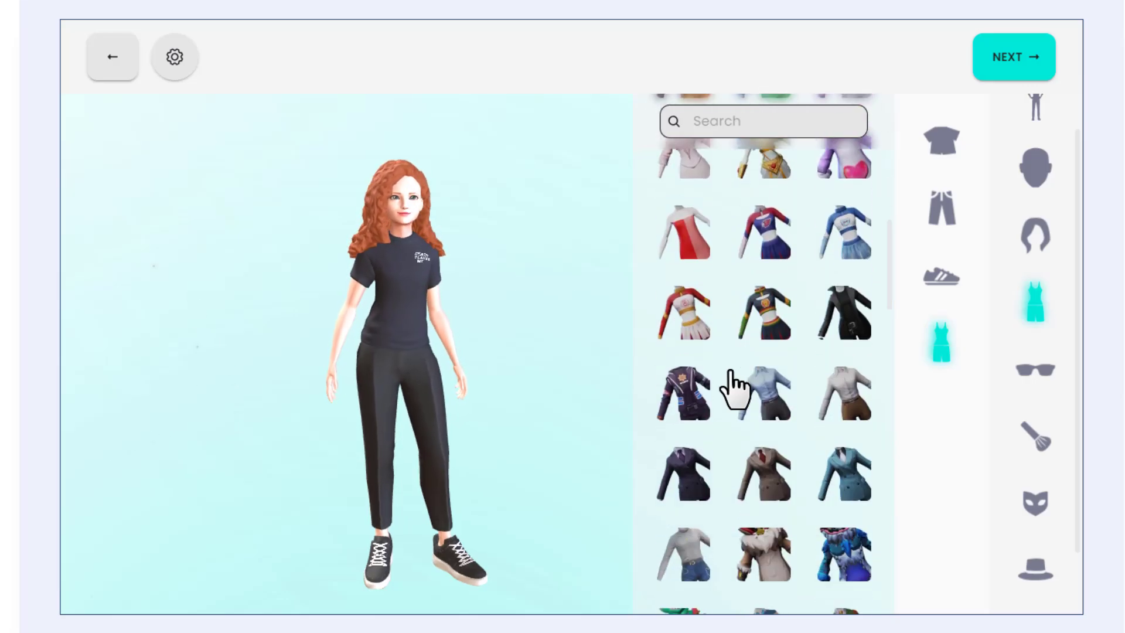
{"action": "left_click", "coordinate": [691, 310]}
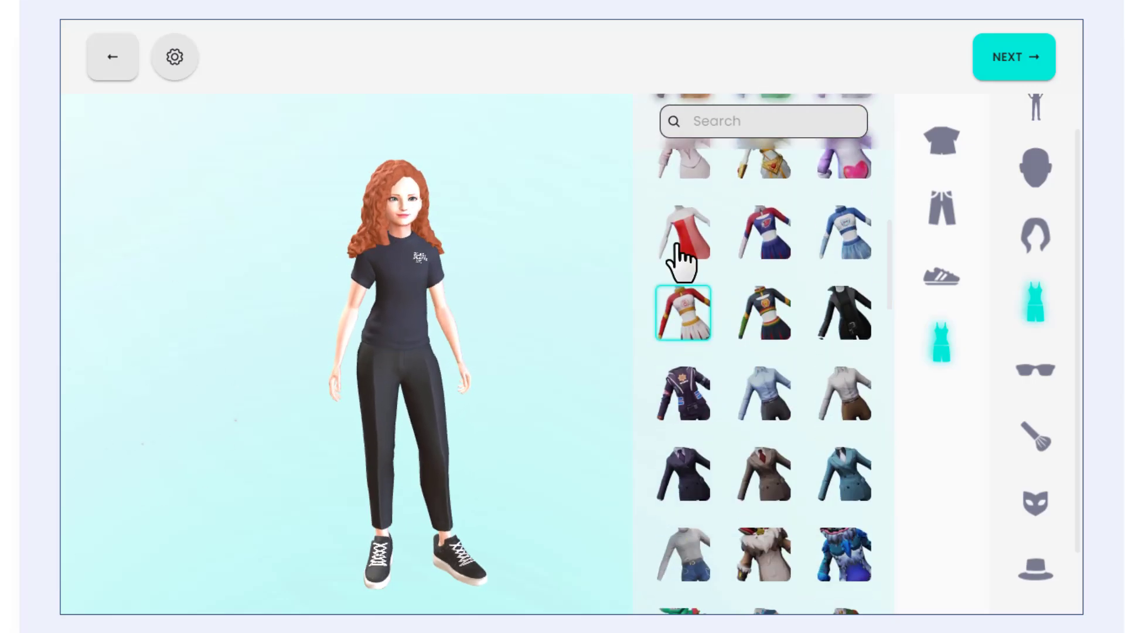
{"action": "left_click", "coordinate": [679, 260]}
{"action": "scroll", "coordinate": [723, 413], "scroll_direction": "down", "scroll_amount": 10}
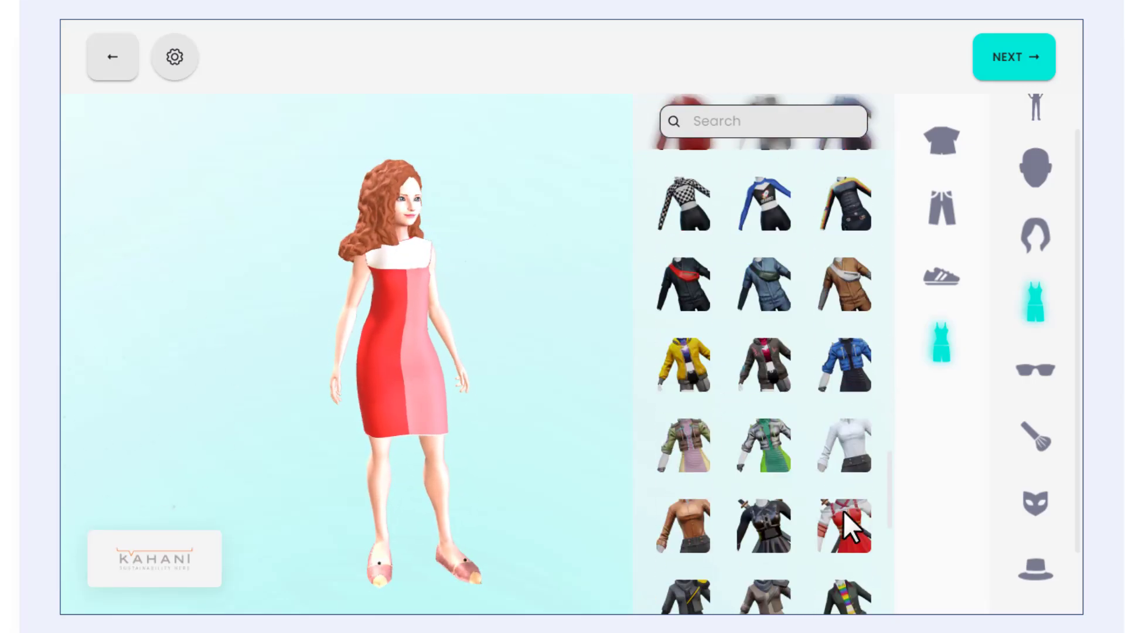
{"action": "scroll", "coordinate": [773, 463], "scroll_direction": "up", "scroll_amount": 5}
{"action": "left_click", "coordinate": [692, 442]}
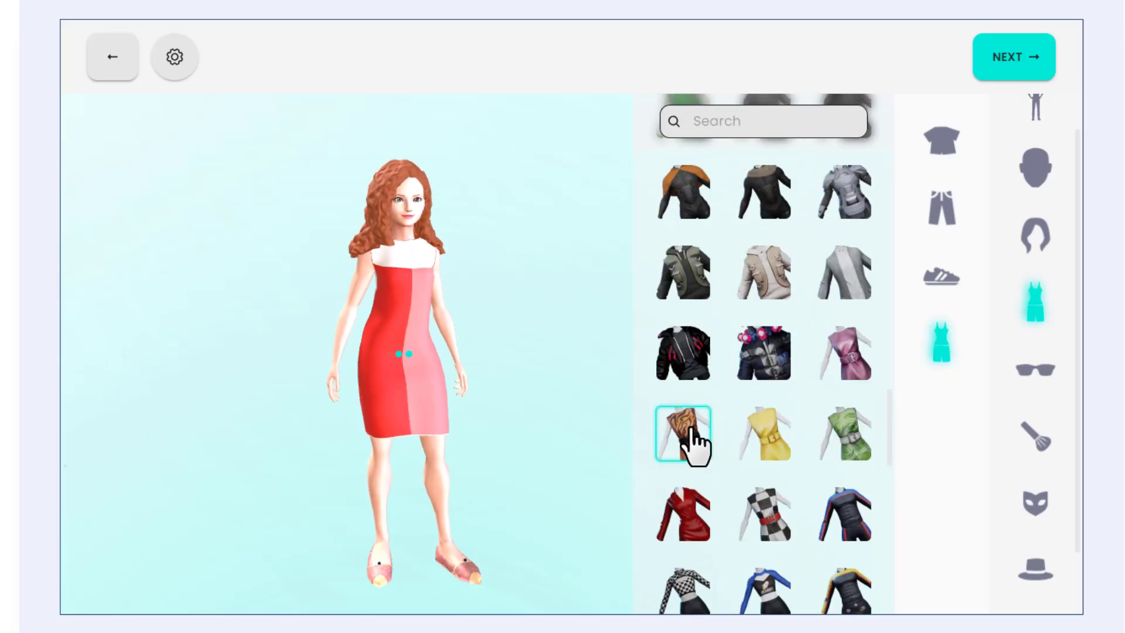
Give the avatar the long hairstyle with two buns and finish it without signing up
{"action": "left_click", "coordinate": [1035, 237]}
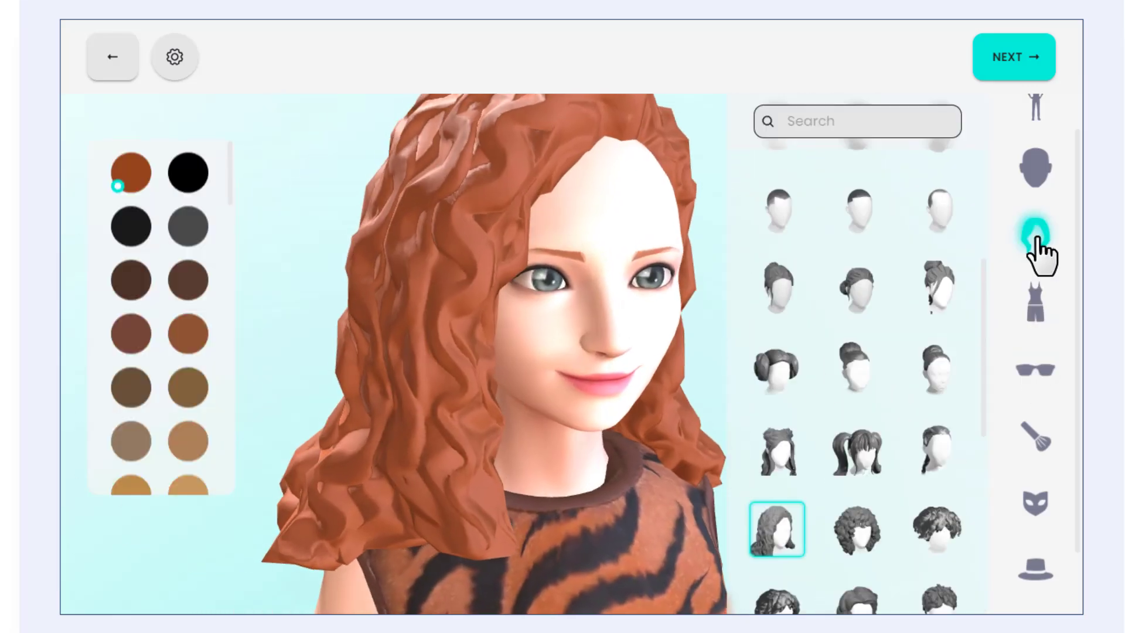
{"action": "left_click", "coordinate": [780, 460]}
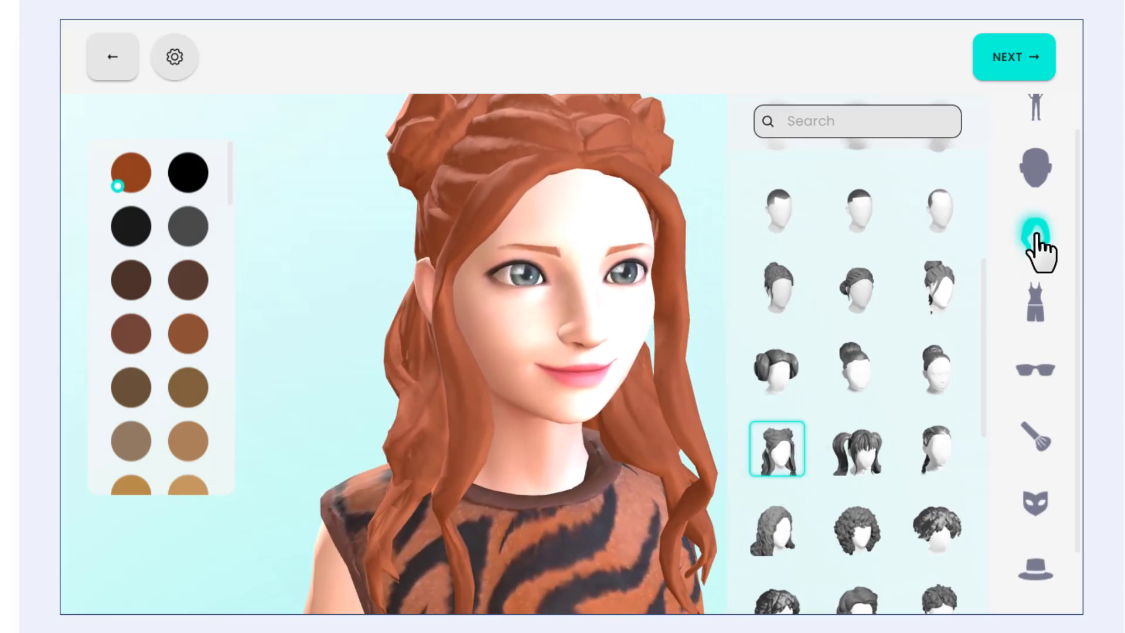
{"action": "left_click", "coordinate": [1022, 65]}
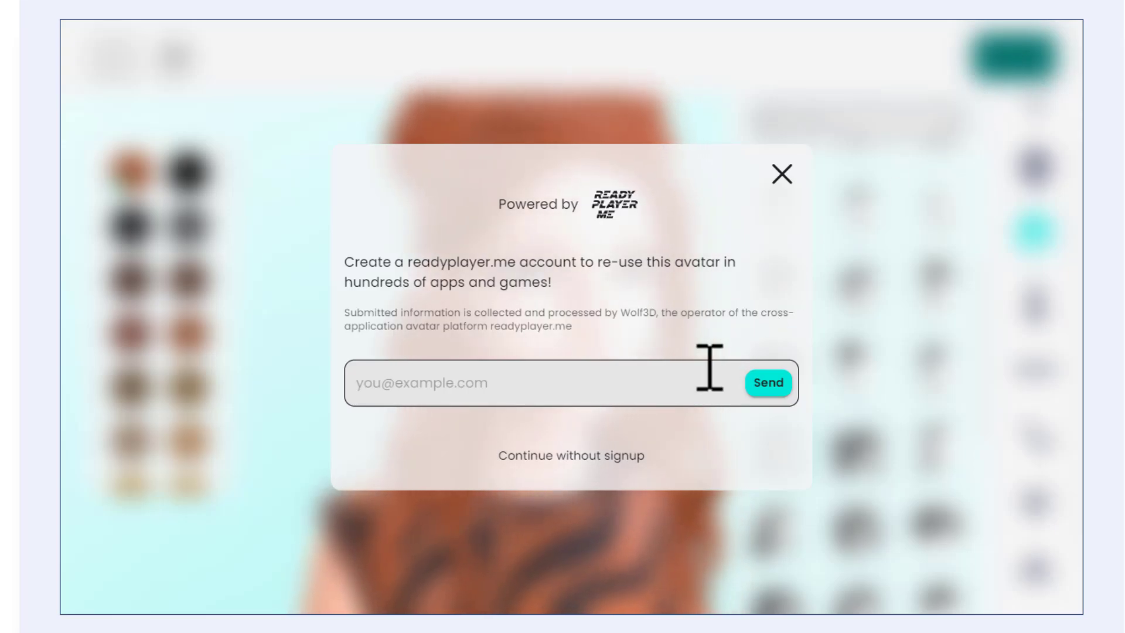
{"action": "left_click", "coordinate": [600, 459]}
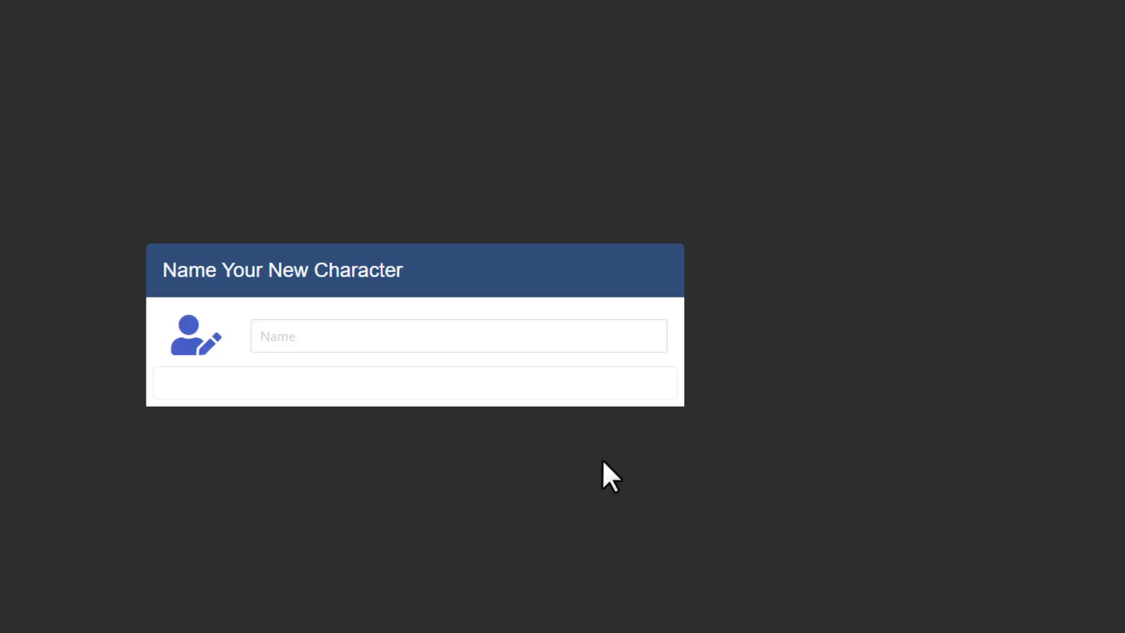
Save the new character as Amili and start creating an animation with it
{"action": "left_click", "coordinate": [621, 366]}
{"action": "type", "text": "Amili"}
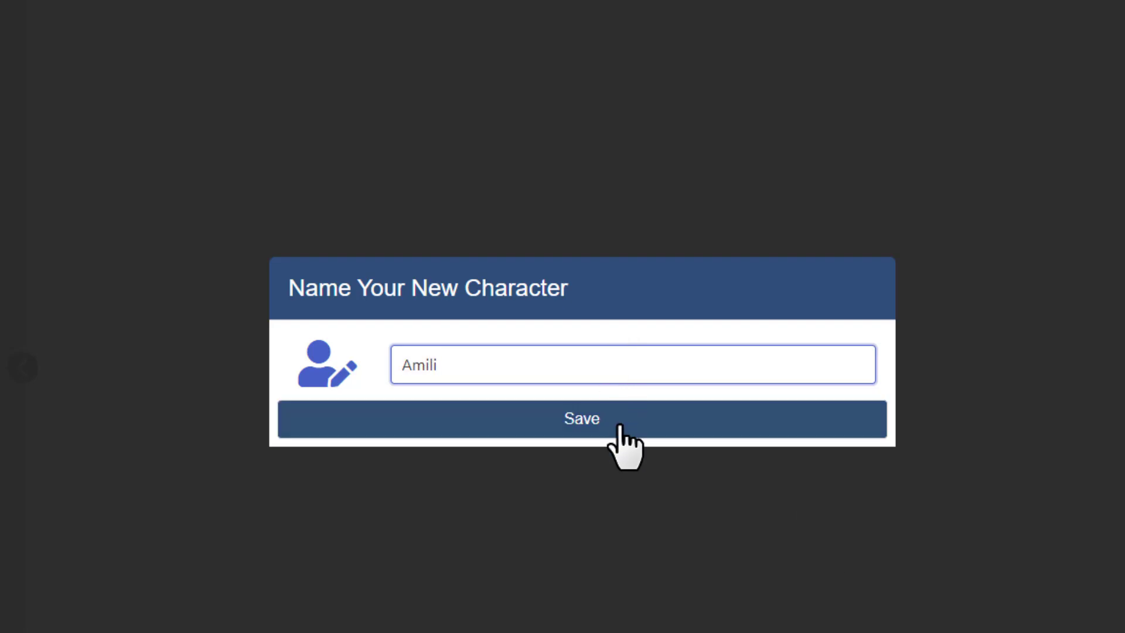
{"action": "left_click", "coordinate": [617, 423]}
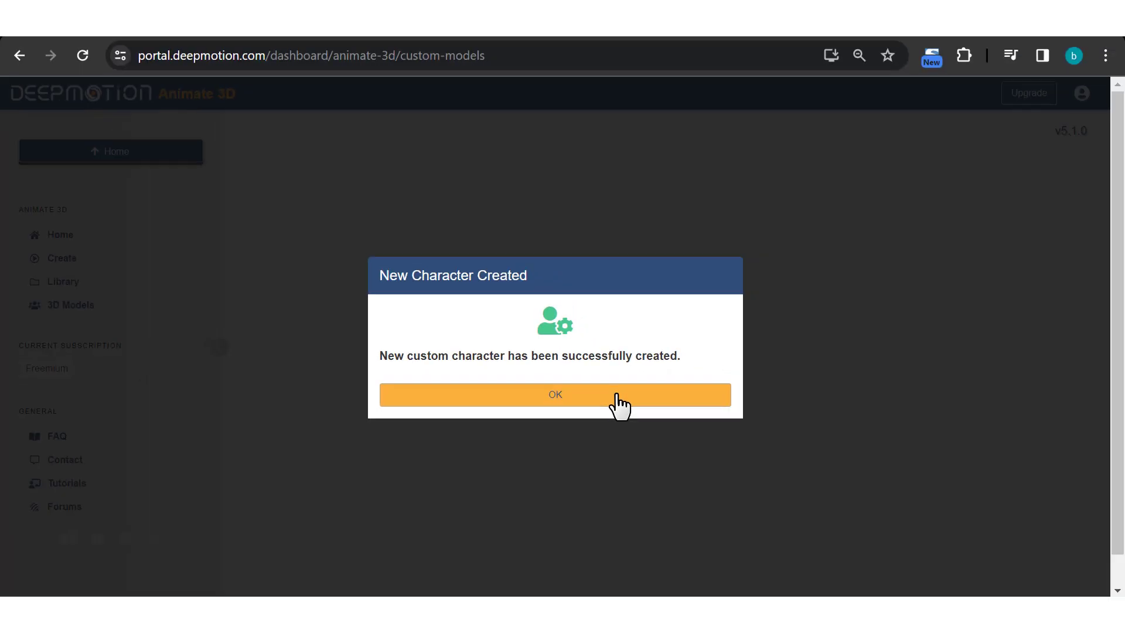
{"action": "left_click", "coordinate": [684, 447]}
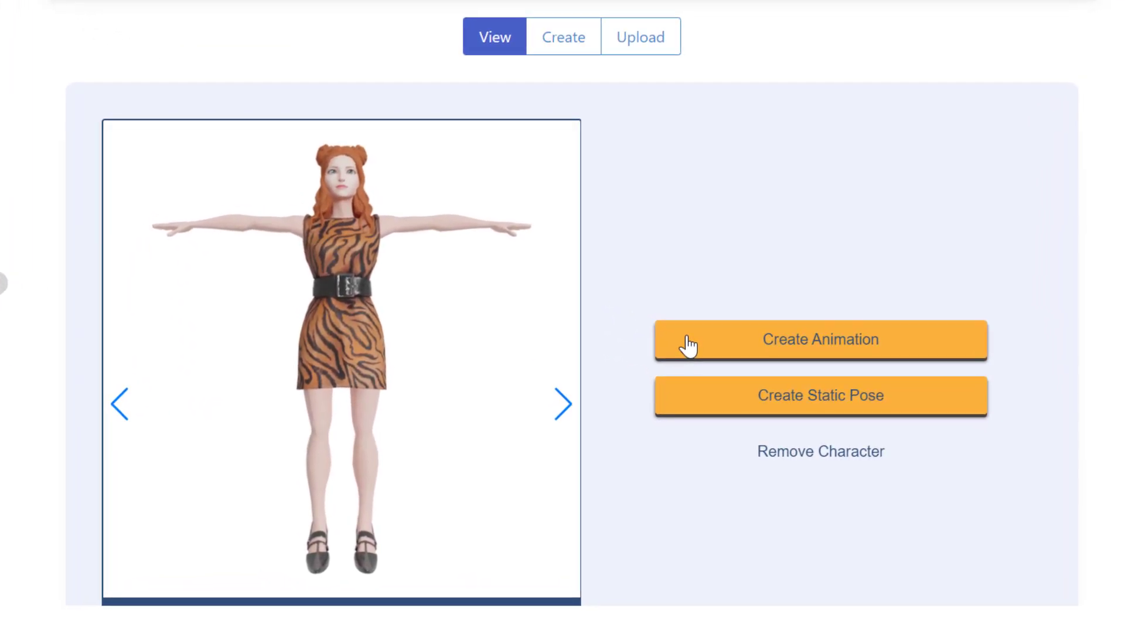
{"action": "left_click", "coordinate": [710, 339]}
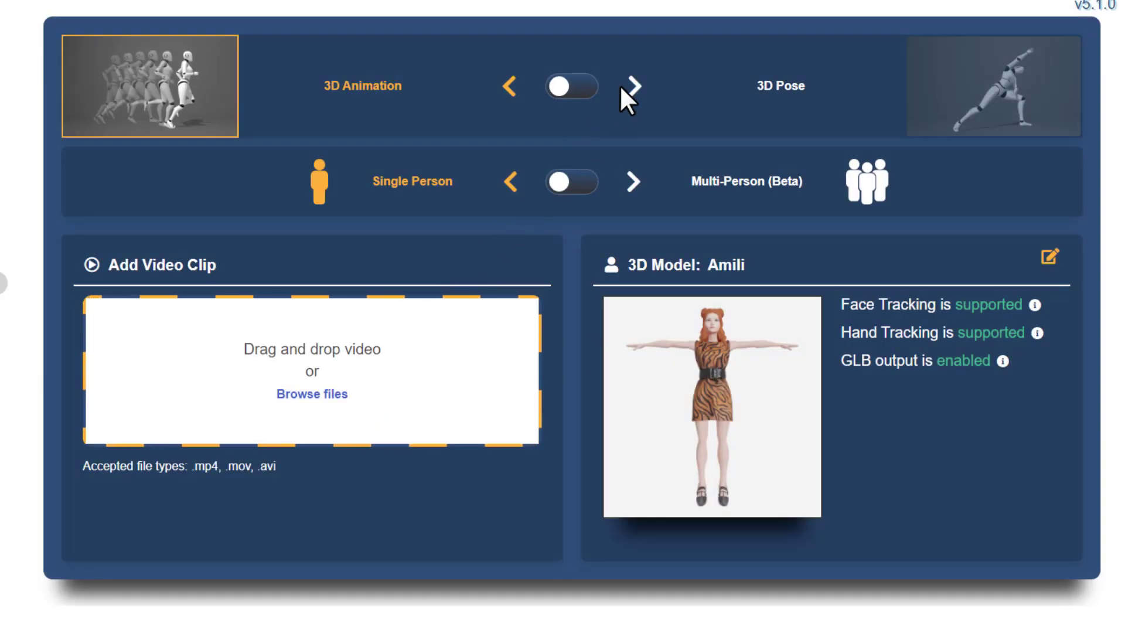
Preview the 3D Pose mode and return to 3D Animation
{"action": "left_click", "coordinate": [584, 87]}
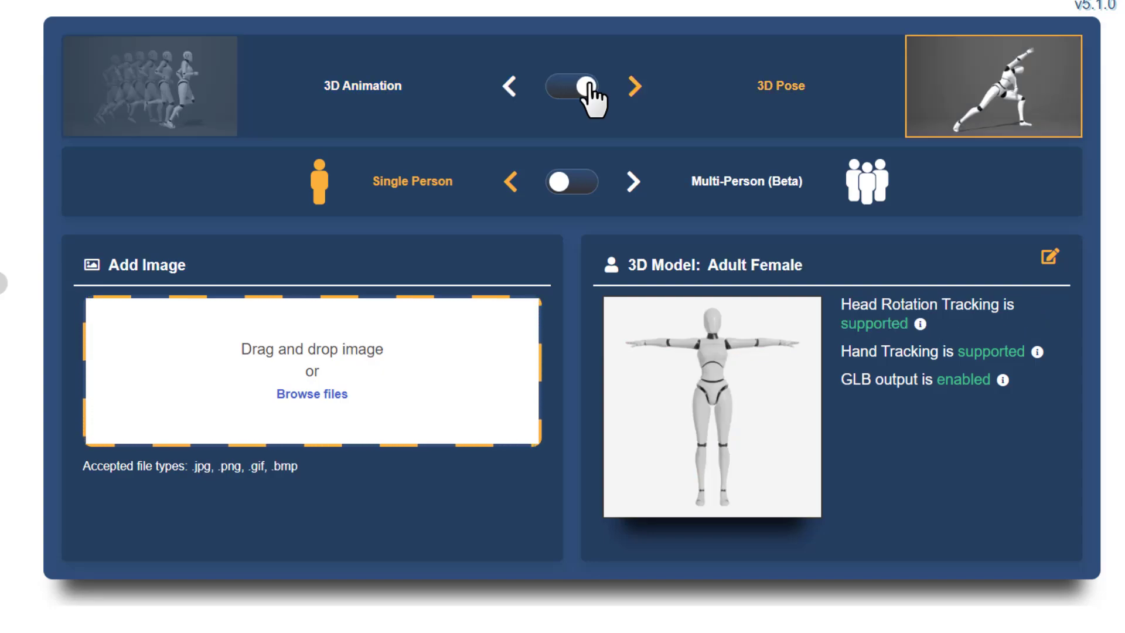
{"action": "left_click", "coordinate": [585, 87]}
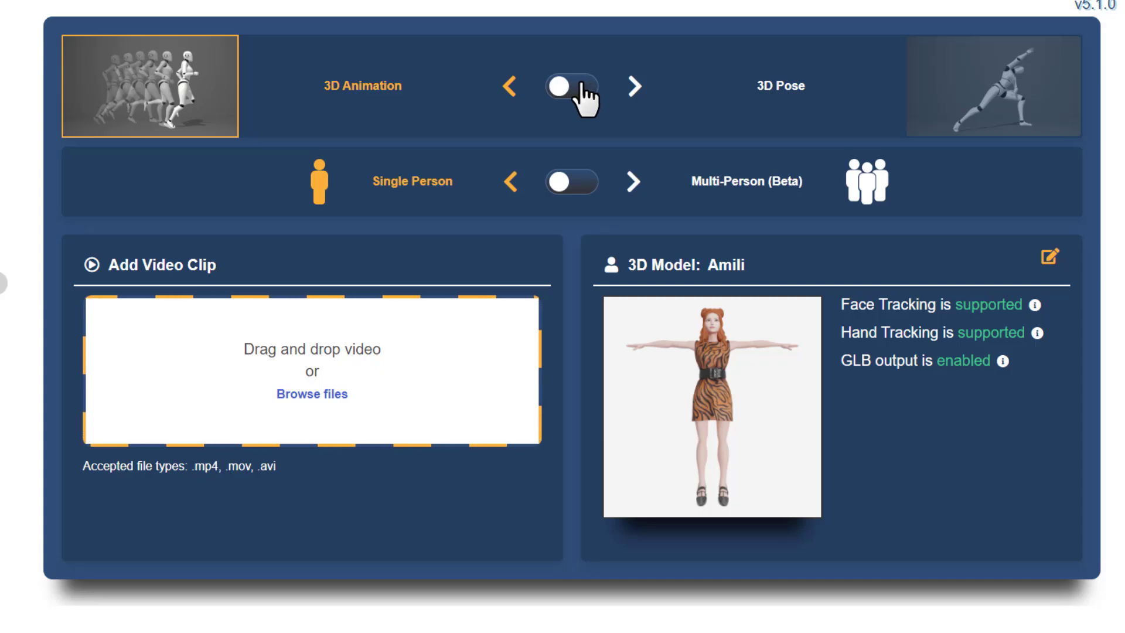
{"action": "left_click", "coordinate": [582, 86]}
{"action": "left_click", "coordinate": [578, 87]}
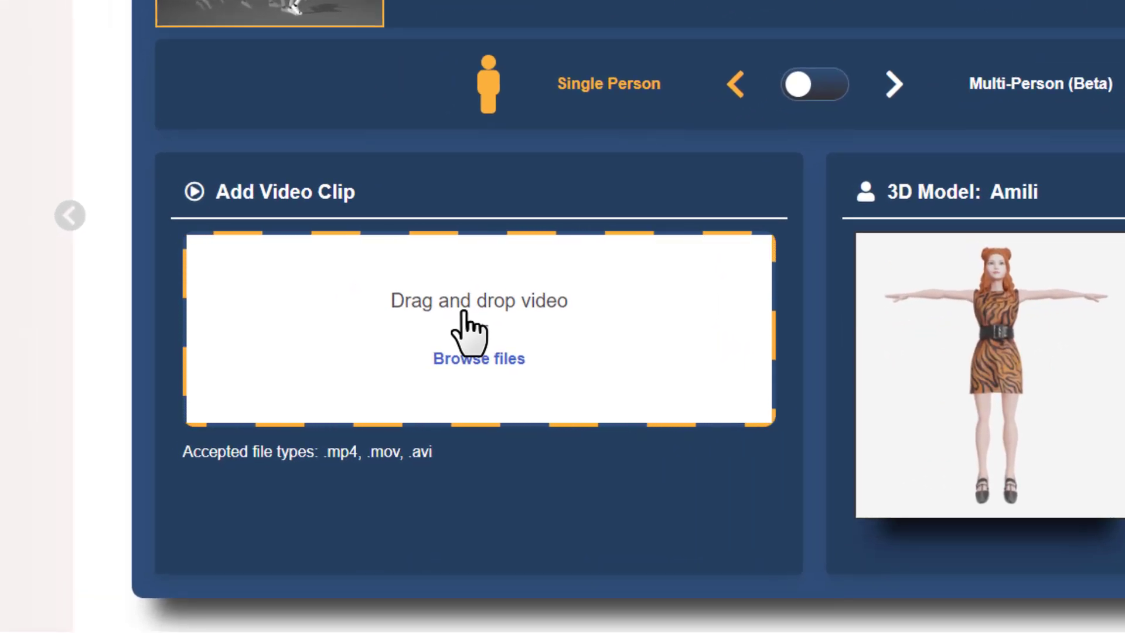
Add the dance video clip and rename its file to amilidance without the space
{"action": "left_click", "coordinate": [495, 364]}
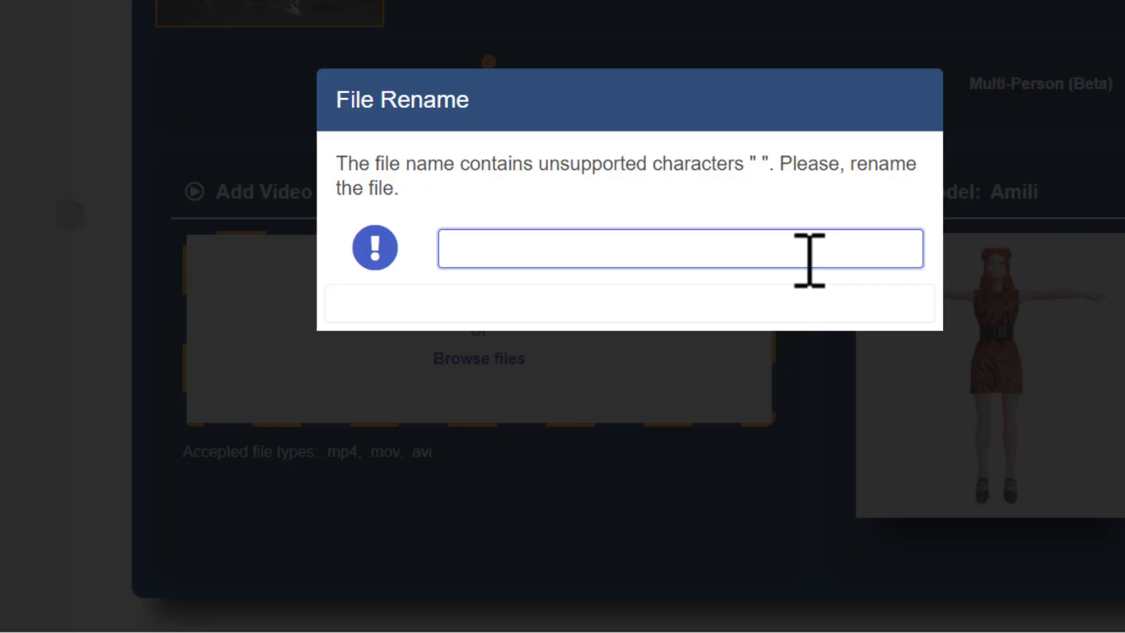
{"action": "type", "text": "amili dance"}
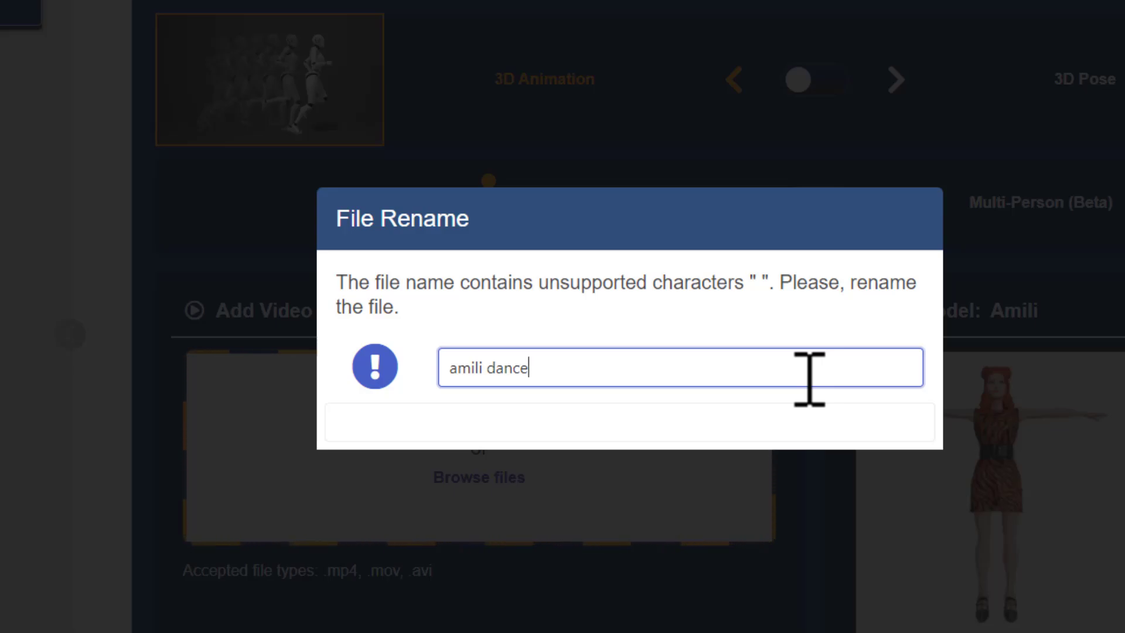
{"action": "left_click", "coordinate": [491, 367]}
{"action": "key", "text": "BackSpace"}
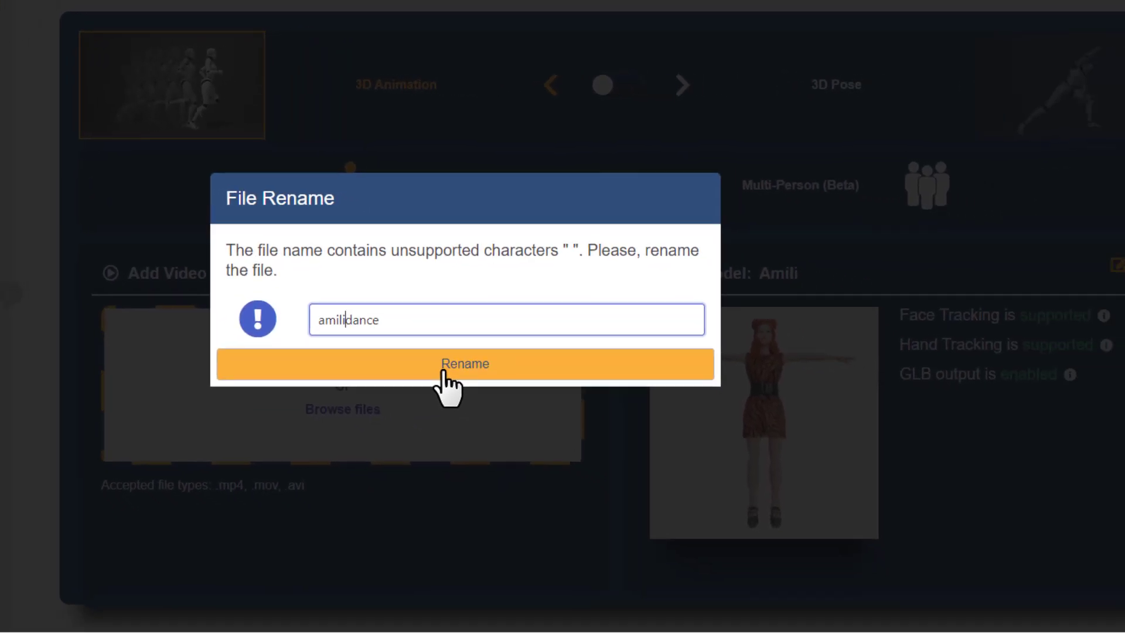
{"action": "left_click", "coordinate": [596, 429]}
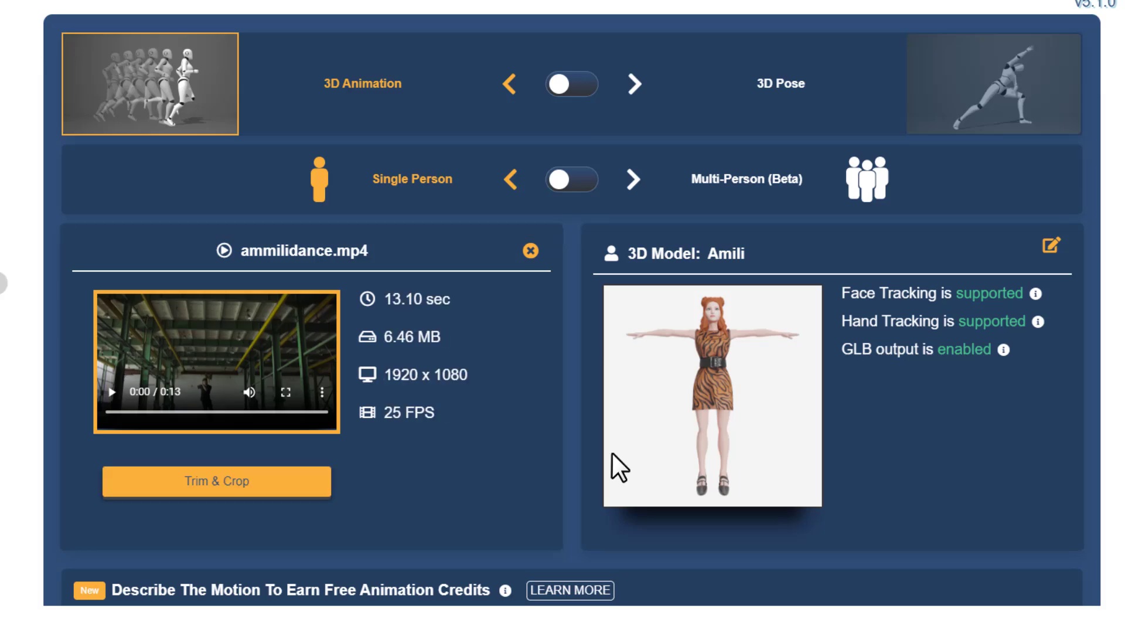
Enable Physics Filter, Face Tracking and Hand Tracking (Beta) for the animation output
{"action": "scroll", "coordinate": [612, 453], "scroll_direction": "down", "scroll_amount": 1}
{"action": "scroll", "coordinate": [612, 452], "scroll_direction": "down", "scroll_amount": 7}
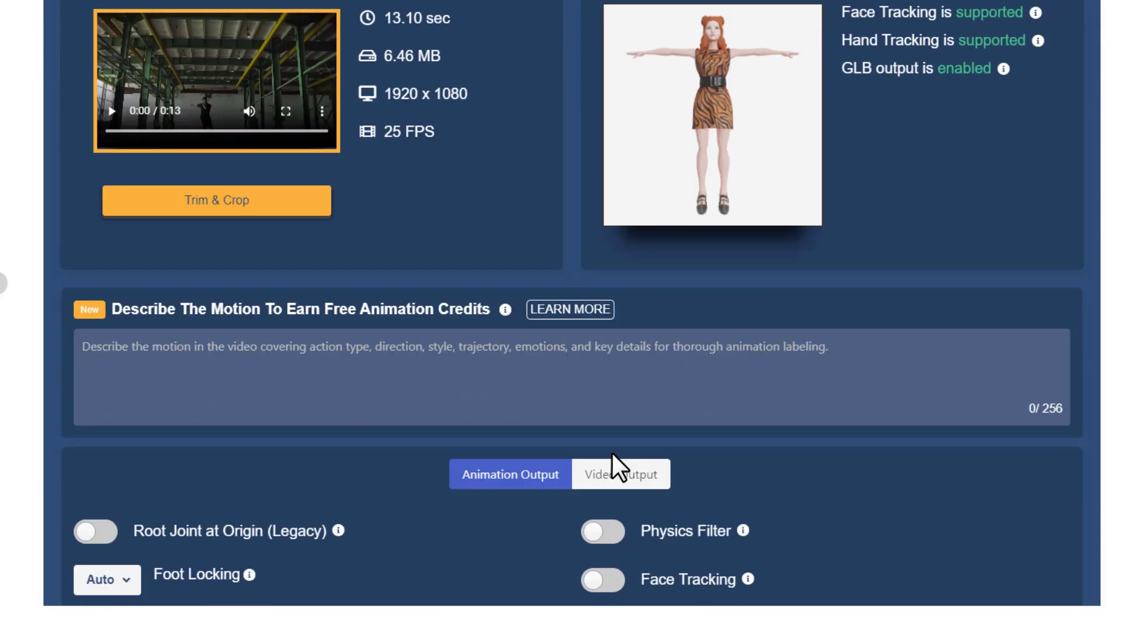
{"action": "scroll", "coordinate": [610, 451], "scroll_direction": "down", "scroll_amount": 2}
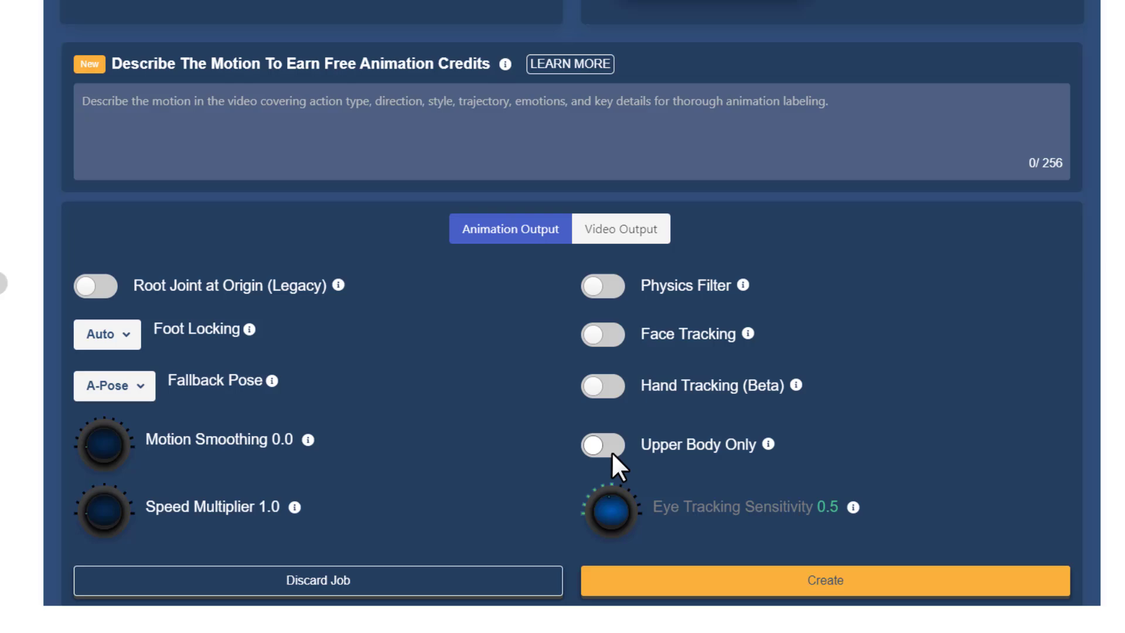
{"action": "left_click", "coordinate": [606, 287]}
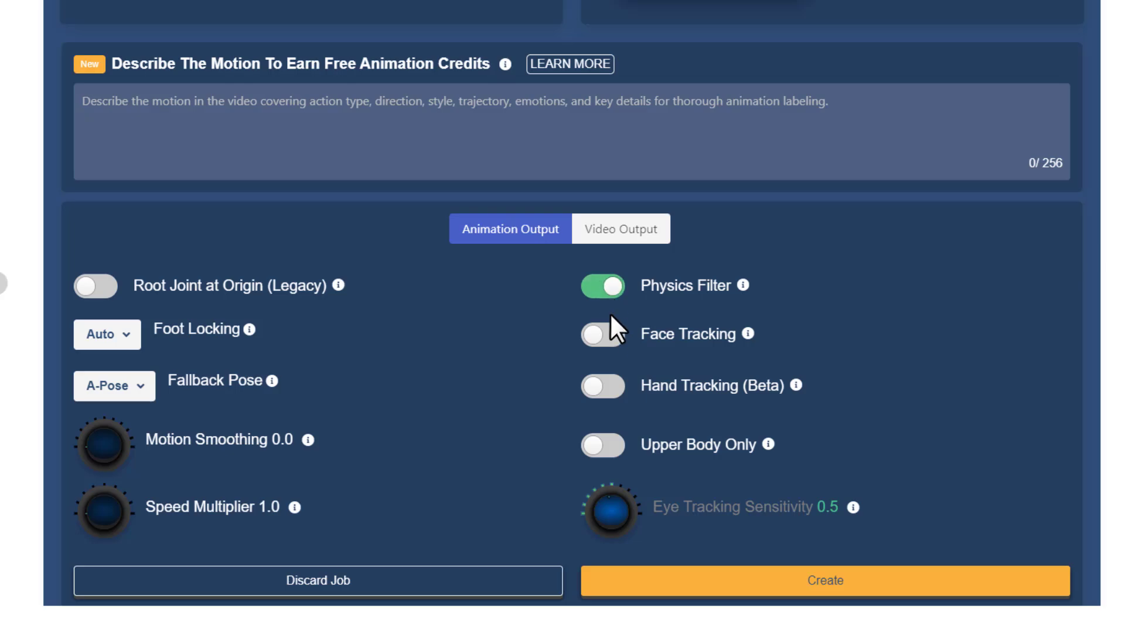
{"action": "left_click", "coordinate": [613, 348]}
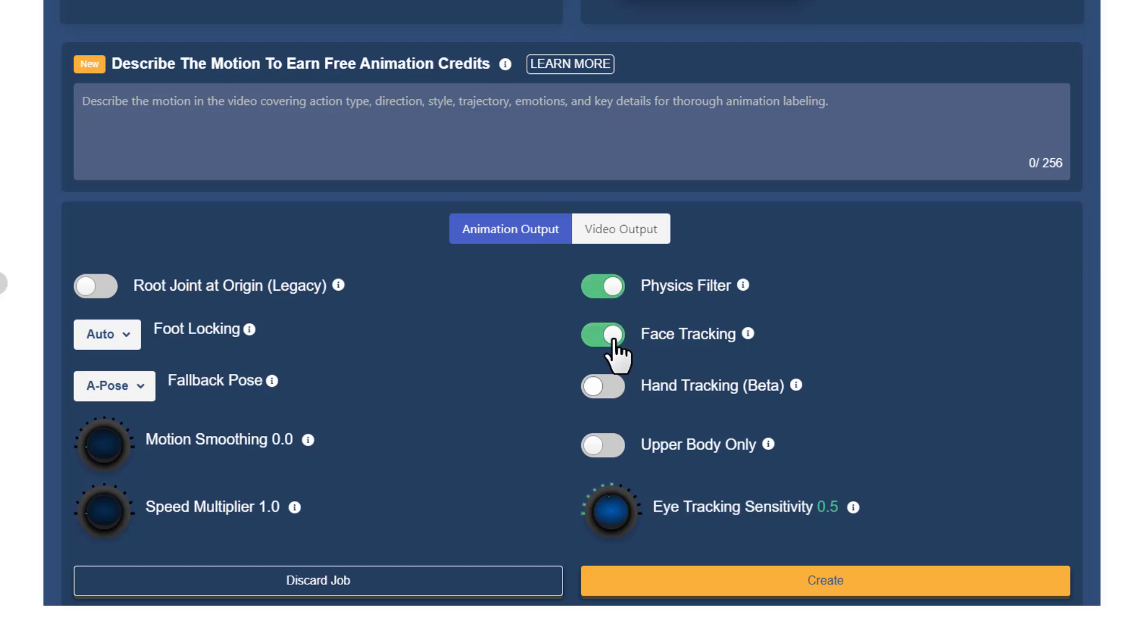
{"action": "left_click", "coordinate": [601, 393]}
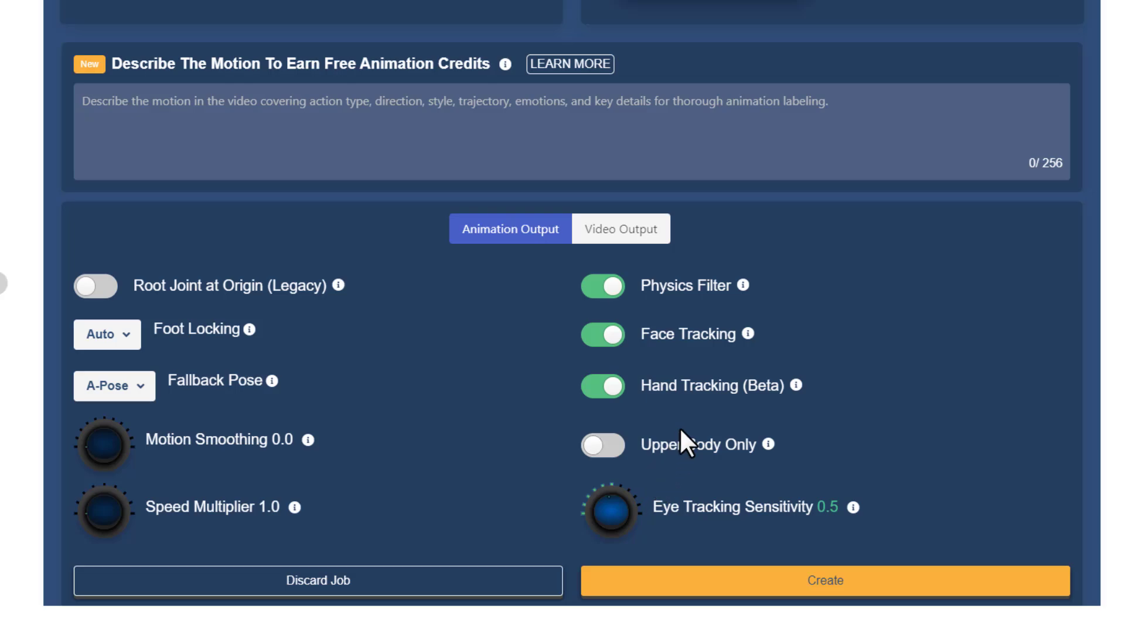
Enable MP4 output in the job's video output settings
{"action": "left_click", "coordinate": [632, 232]}
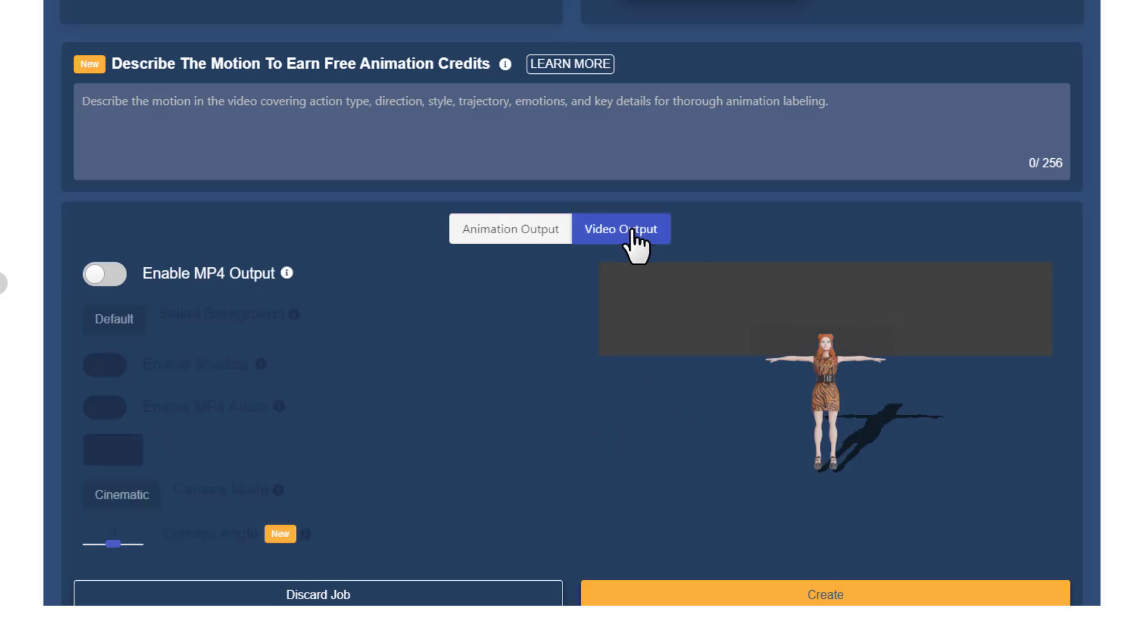
{"action": "left_click", "coordinate": [110, 276]}
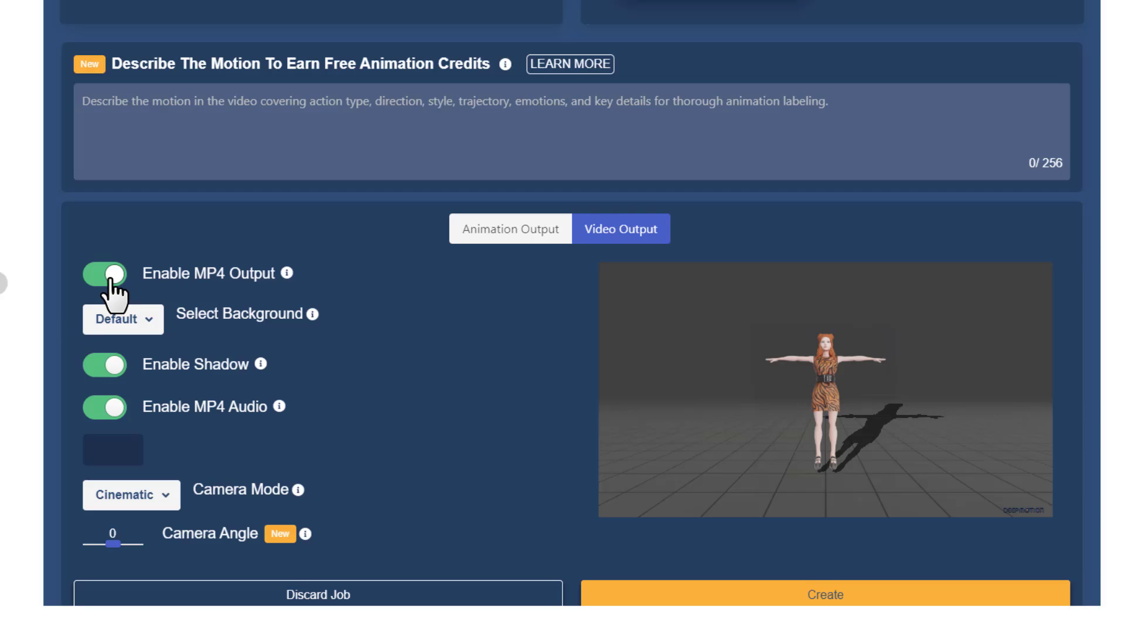
Set the MP4 video background to Solid green and keep the camera mode on Cinematic
{"action": "scroll", "coordinate": [117, 300], "scroll_direction": "down", "scroll_amount": 1}
{"action": "left_click", "coordinate": [149, 251]}
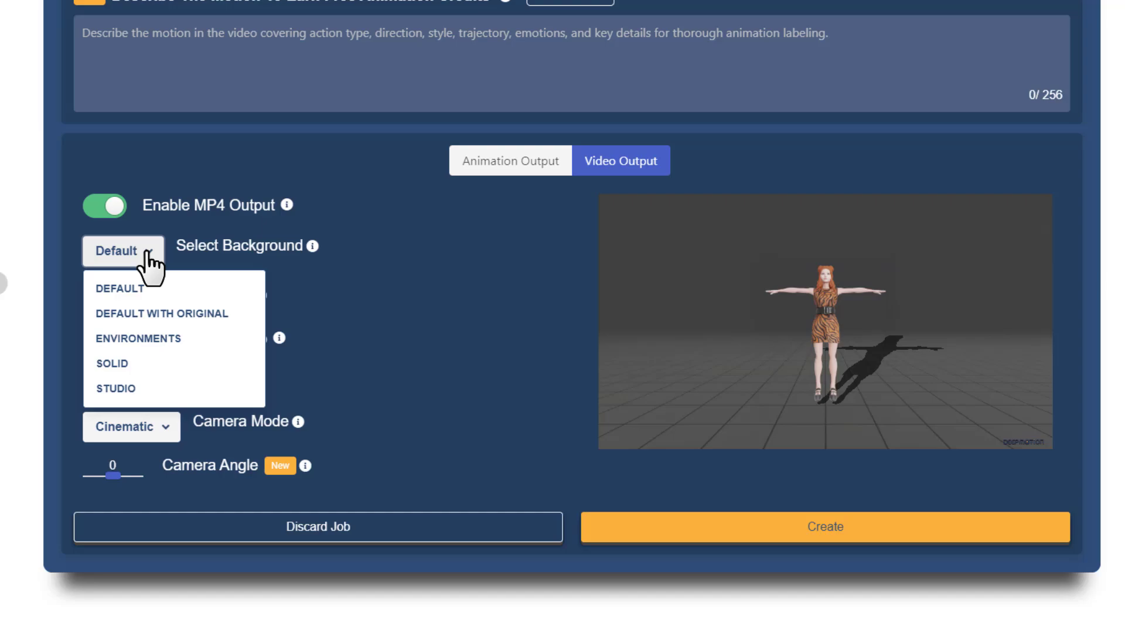
{"action": "left_click", "coordinate": [138, 364]}
{"action": "left_click", "coordinate": [150, 436]}
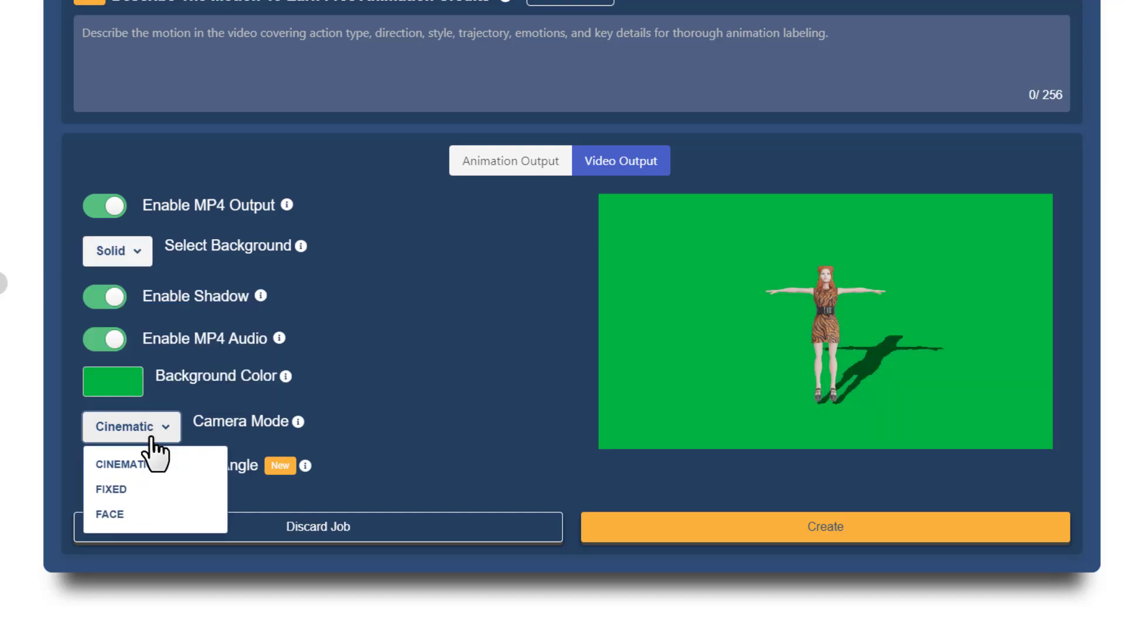
{"action": "left_click", "coordinate": [151, 463]}
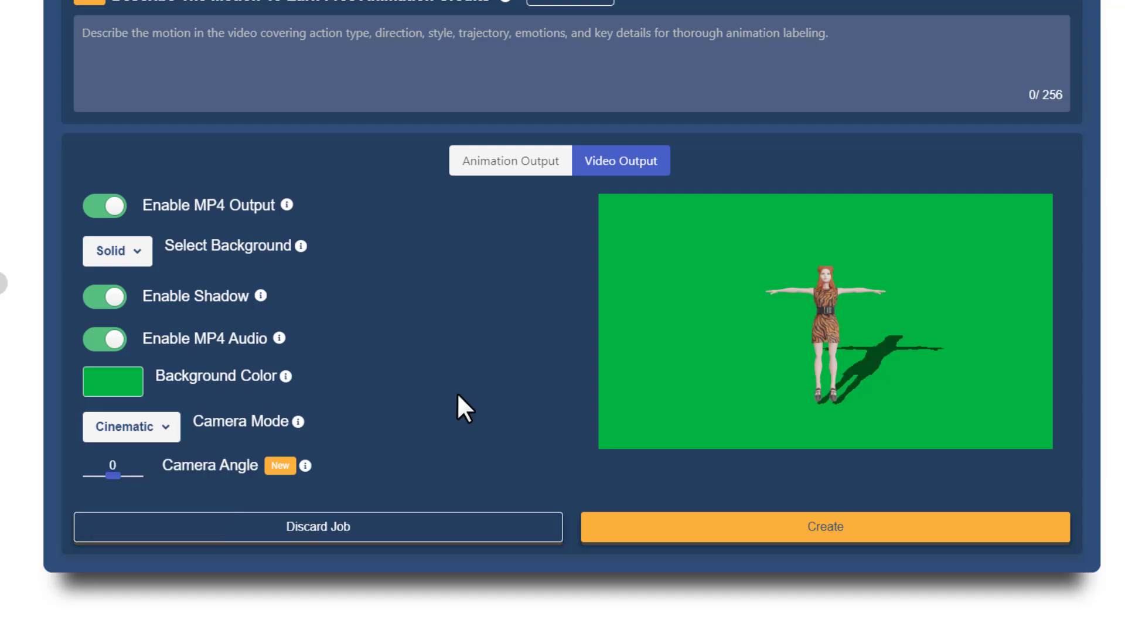
Create the animation job, review its animation, video output and format settings in the confirmation summary, and start the job
{"action": "left_click", "coordinate": [495, 176]}
{"action": "scroll", "coordinate": [602, 395], "scroll_direction": "down", "scroll_amount": 2}
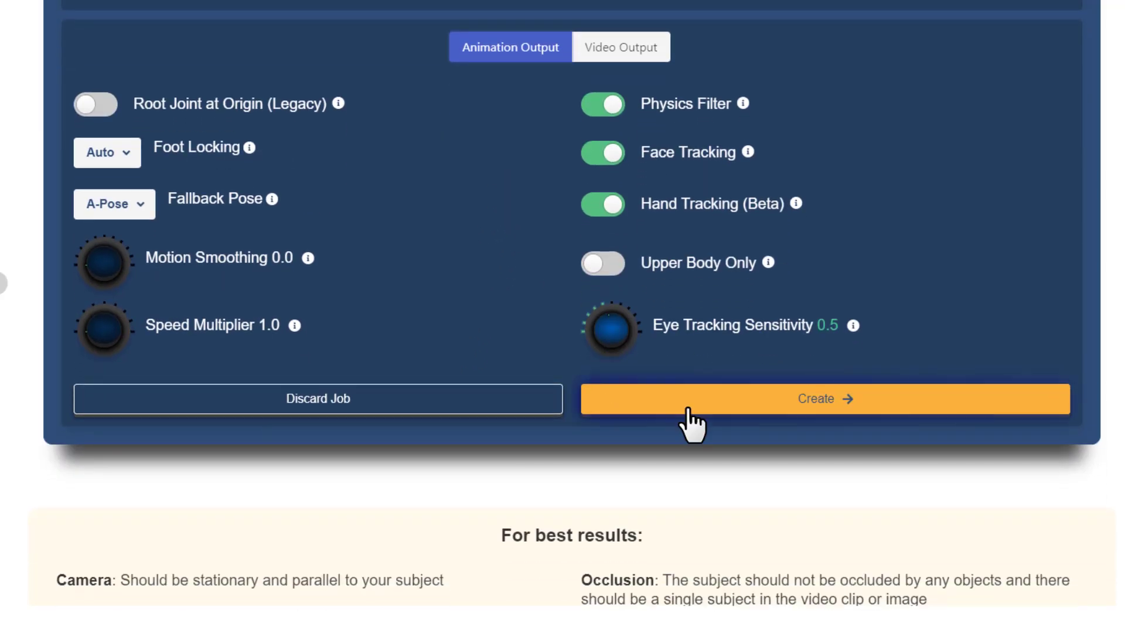
{"action": "left_click", "coordinate": [689, 410]}
{"action": "scroll", "coordinate": [610, 375], "scroll_direction": "down", "scroll_amount": 3}
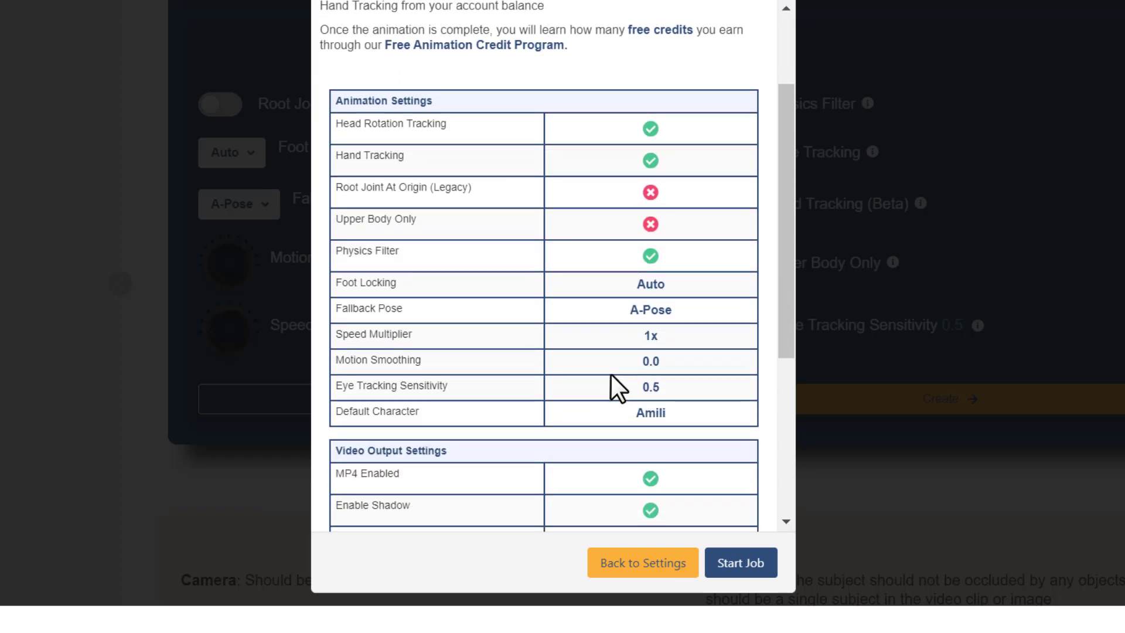
{"action": "scroll", "coordinate": [611, 374], "scroll_direction": "down", "scroll_amount": 5}
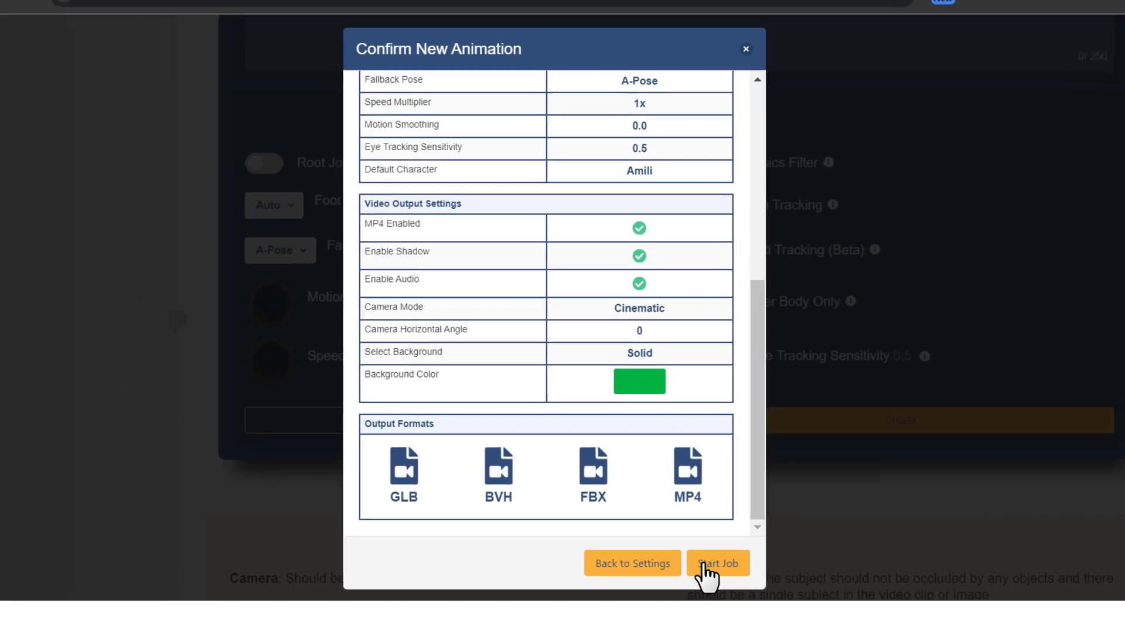
{"action": "left_click", "coordinate": [703, 564]}
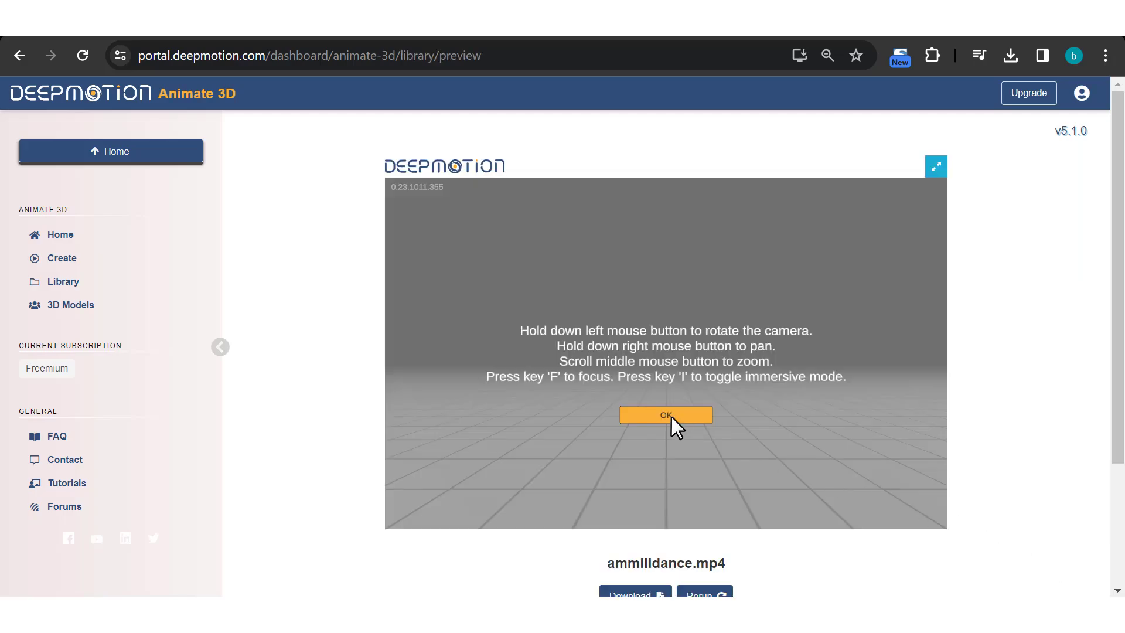
Dismiss the viewer's camera instructions and preview the finished dance animation in immersive mode
{"action": "left_click", "coordinate": [671, 417]}
{"action": "key", "text": "i"}
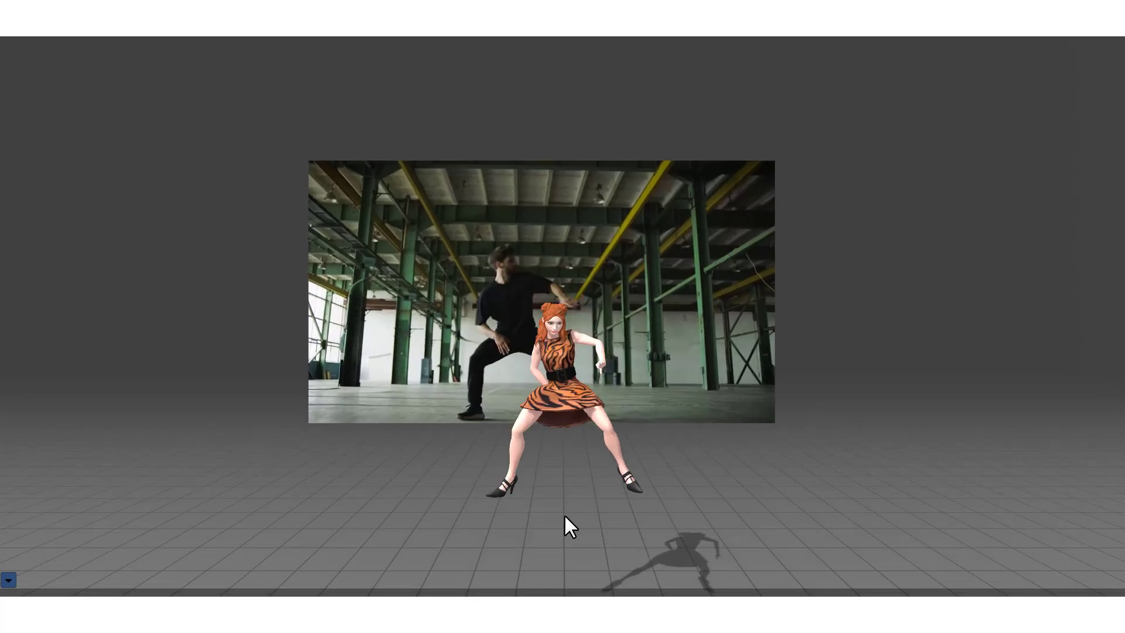
{"action": "key", "text": "Escape"}
Download the ammilidance animation of the Amili character in MP4 format
{"action": "left_click", "coordinate": [645, 504]}
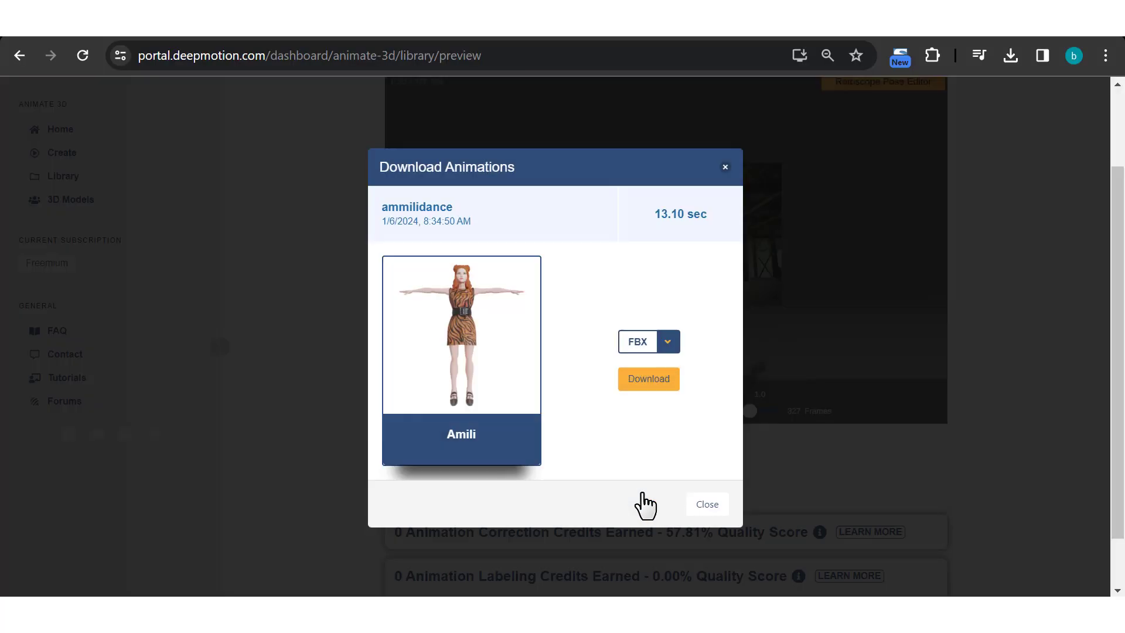
{"action": "left_click", "coordinate": [667, 341]}
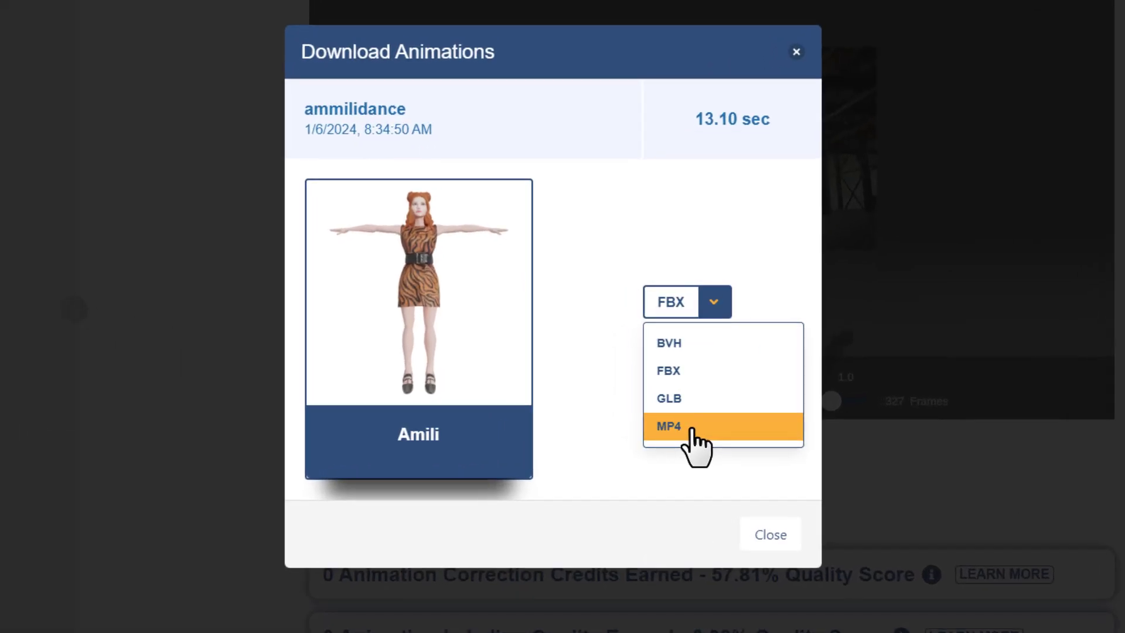
{"action": "left_click", "coordinate": [693, 433]}
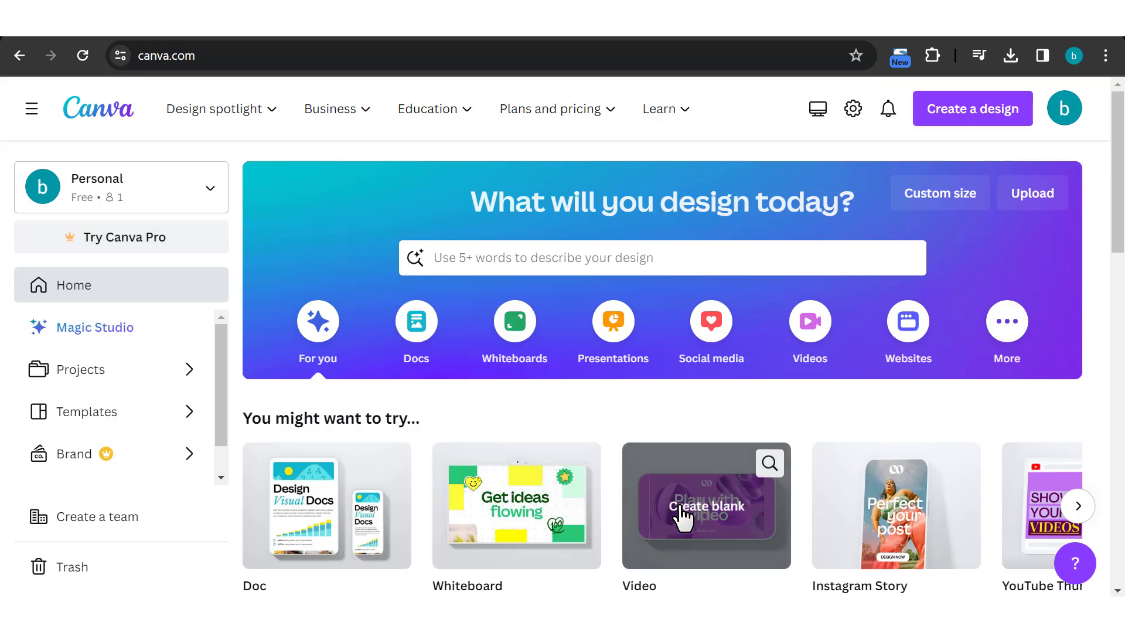
Switch to Canva, create a blank video design, and browse the elements library for "animated background"
{"action": "left_click", "coordinate": [682, 513]}
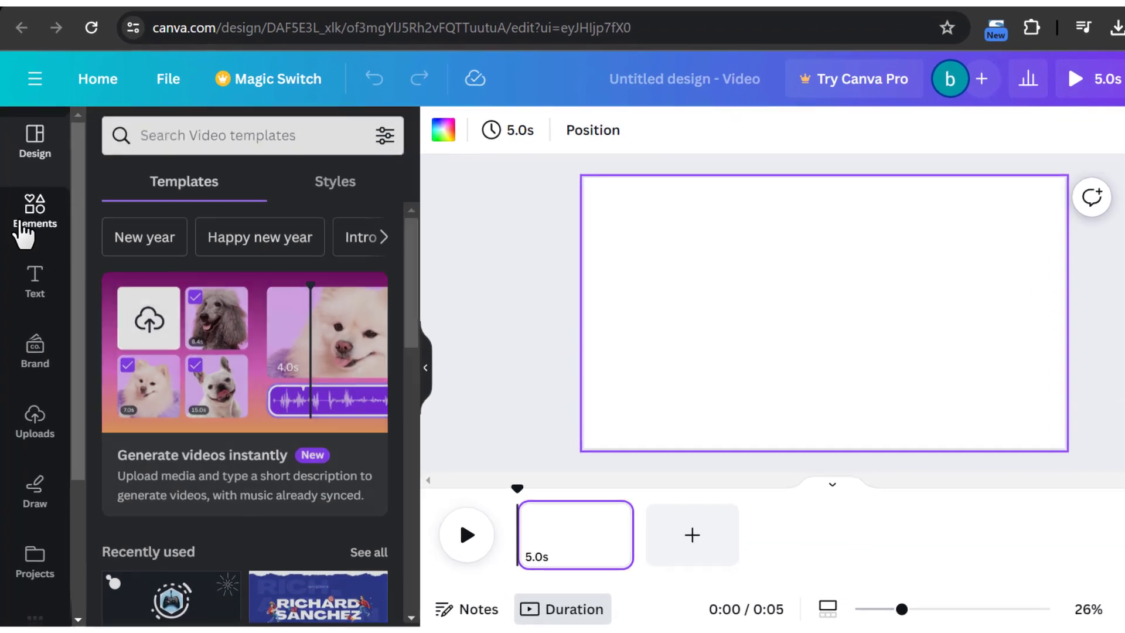
{"action": "left_click", "coordinate": [14, 230]}
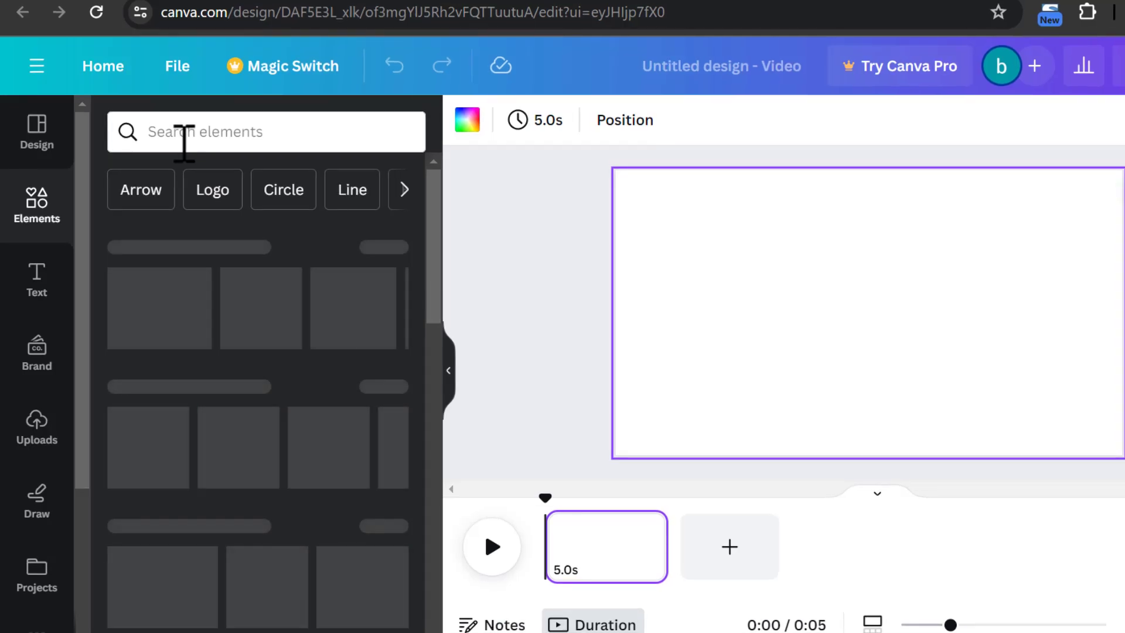
{"action": "left_click", "coordinate": [184, 141]}
{"action": "type", "text": "animate"}
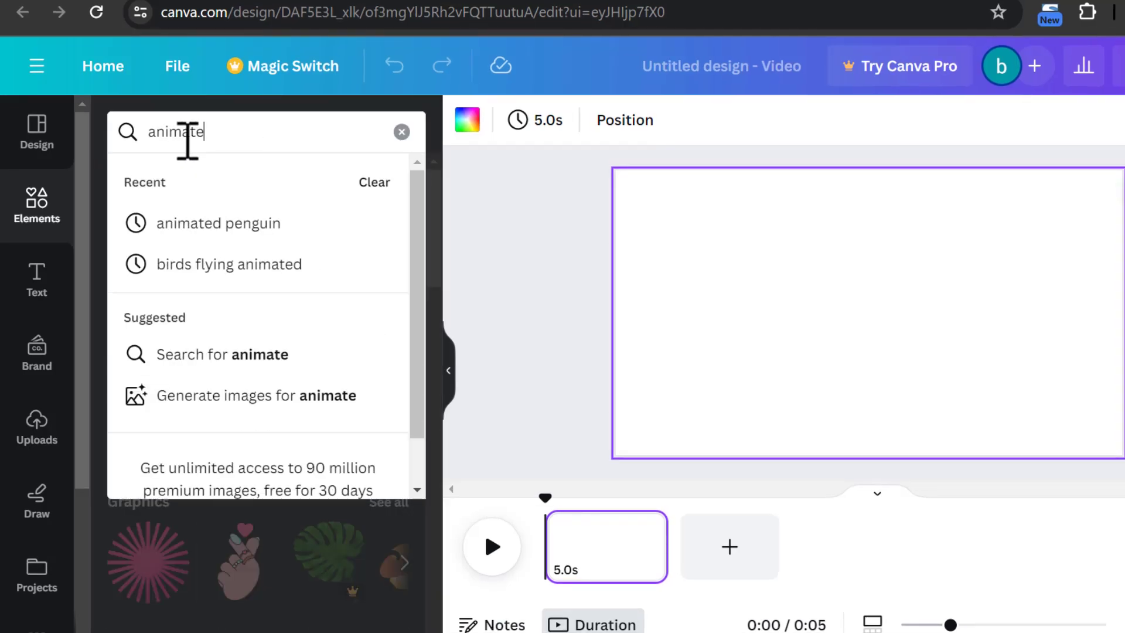
{"action": "type", "text": "d background"}
{"action": "key", "text": "Return"}
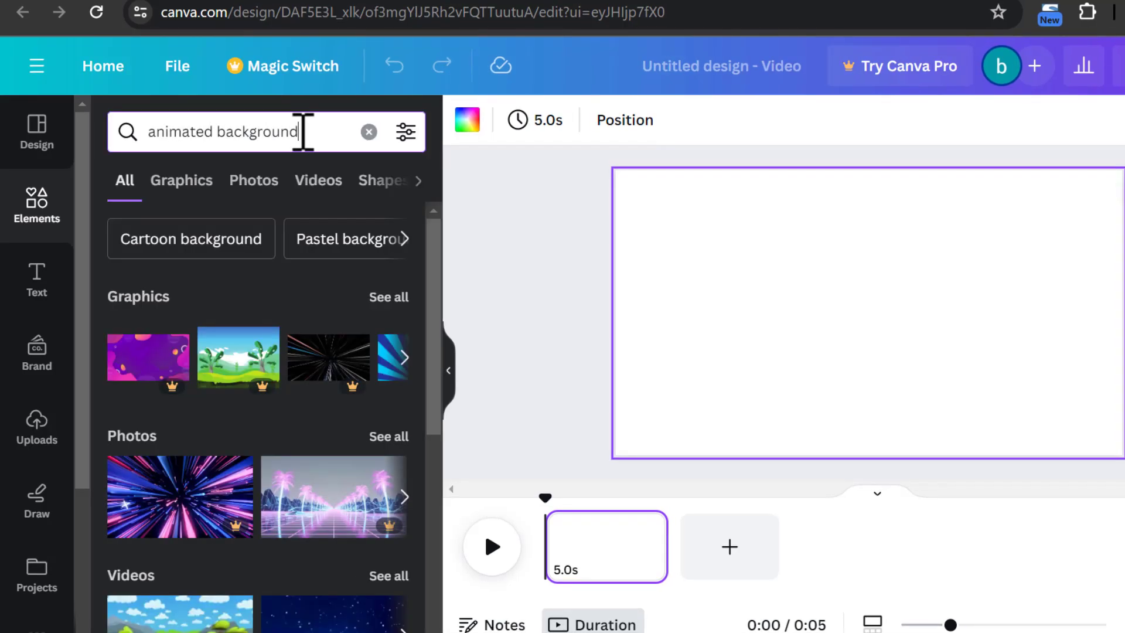
{"action": "scroll", "coordinate": [293, 409], "scroll_direction": "down", "scroll_amount": 3}
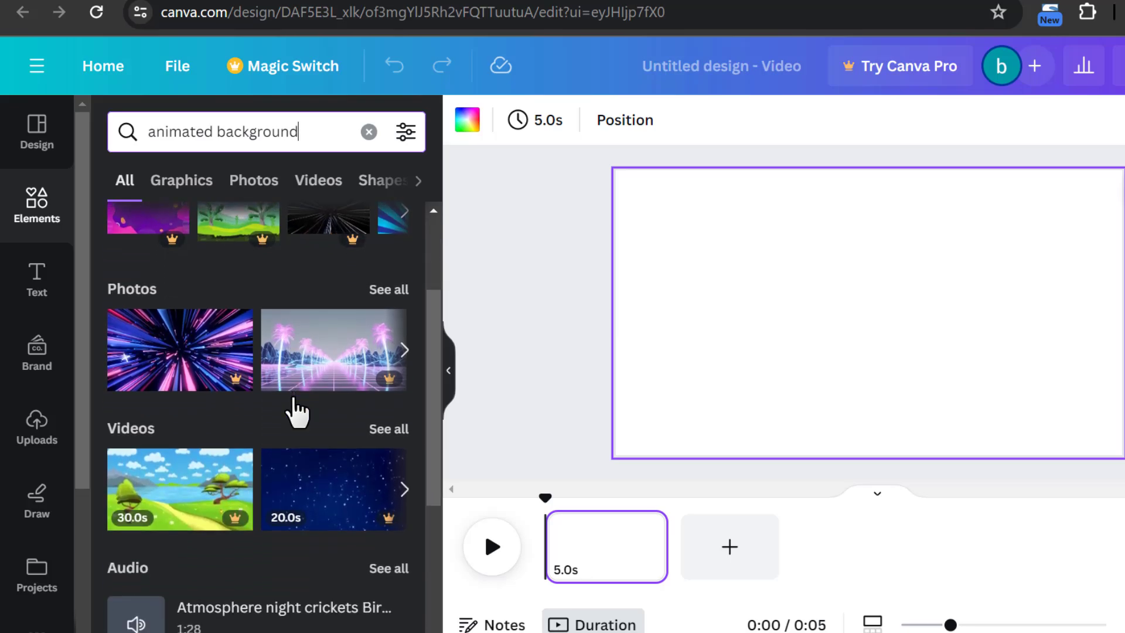
{"action": "scroll", "coordinate": [294, 404], "scroll_direction": "down", "scroll_amount": 3}
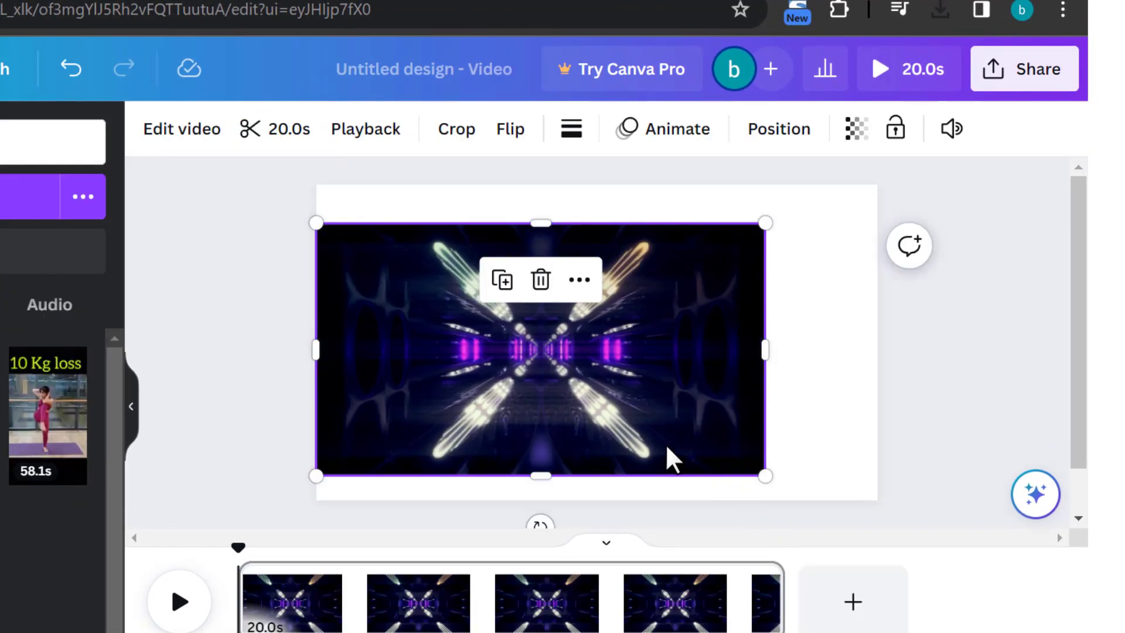
Set the neon tunnel video as the page background and open the design's download options
{"action": "right_click", "coordinate": [574, 382]}
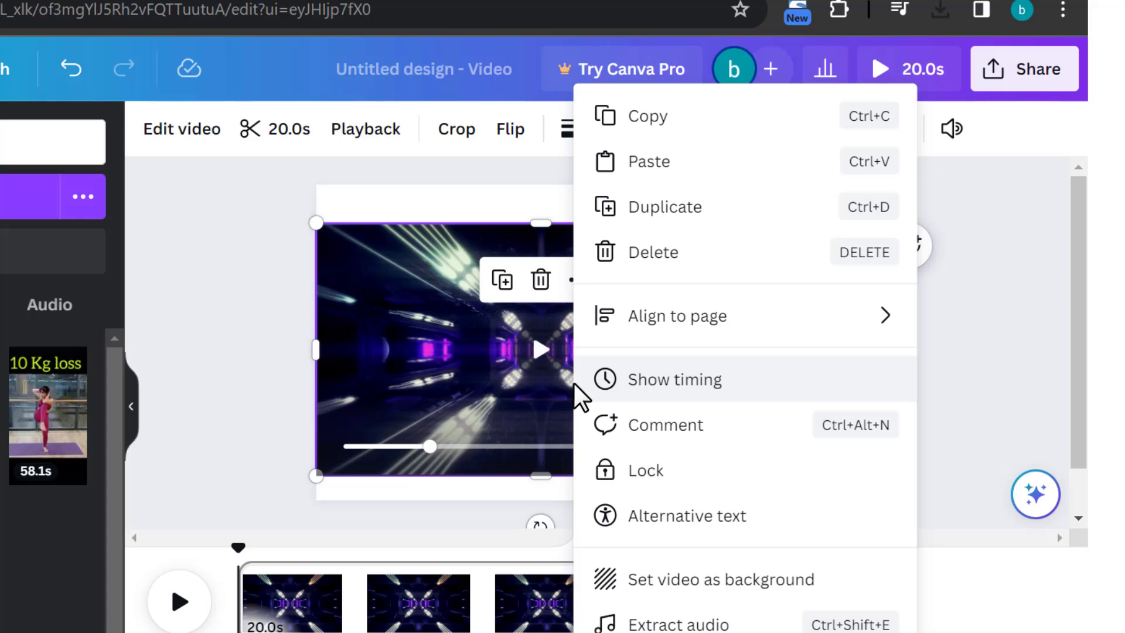
{"action": "left_click", "coordinate": [663, 579]}
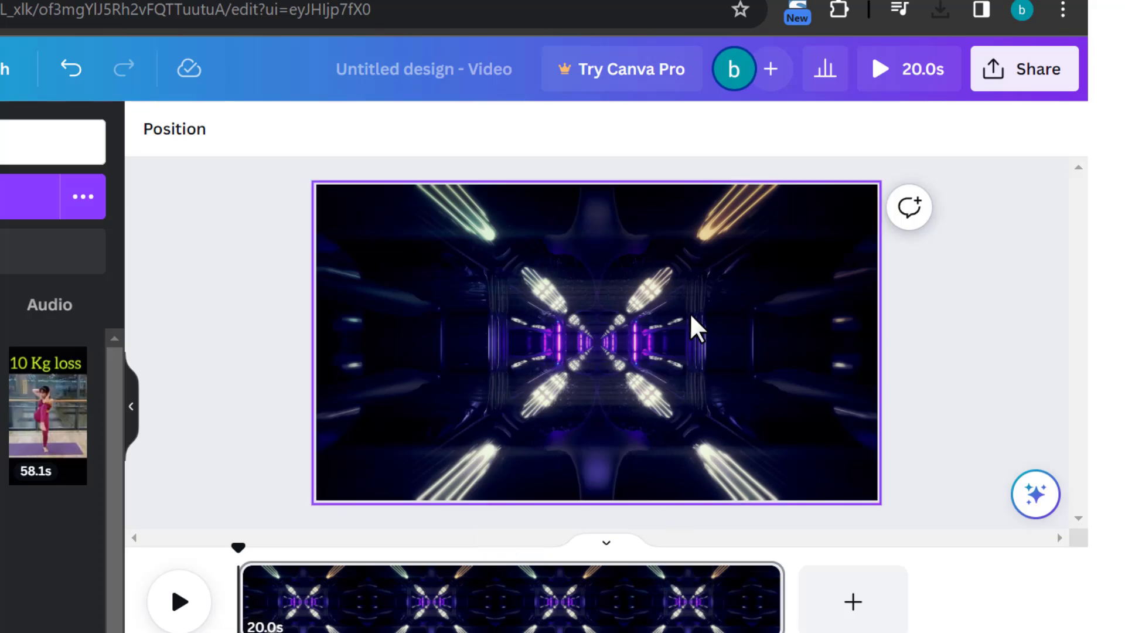
{"action": "left_click", "coordinate": [1014, 88]}
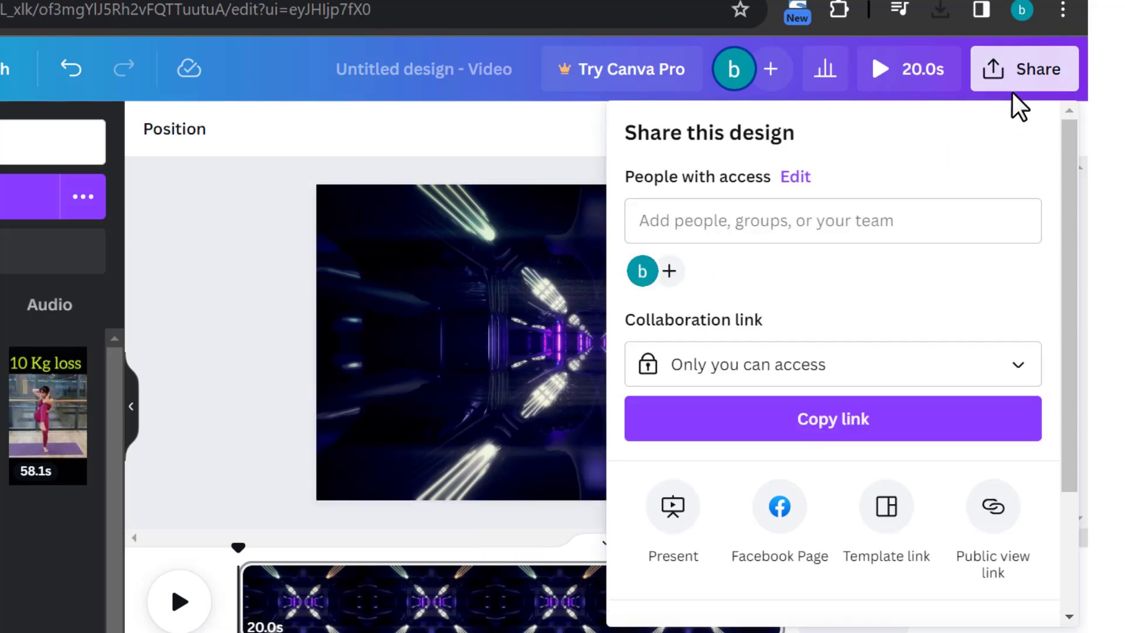
{"action": "scroll", "coordinate": [891, 535], "scroll_direction": "down", "scroll_amount": 3}
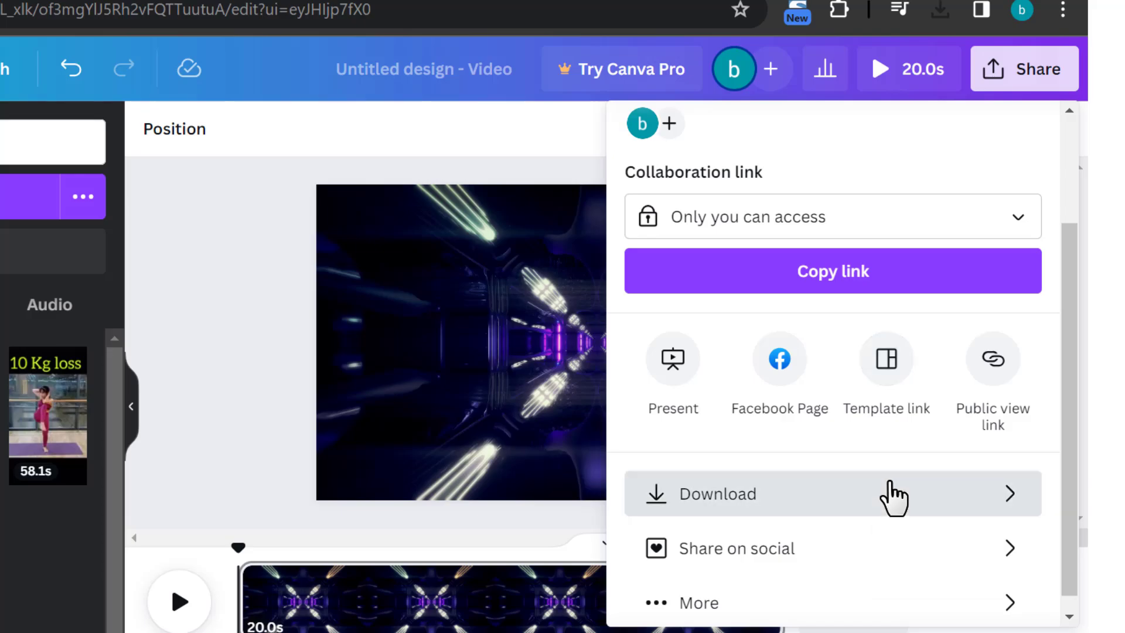
{"action": "left_click", "coordinate": [893, 495]}
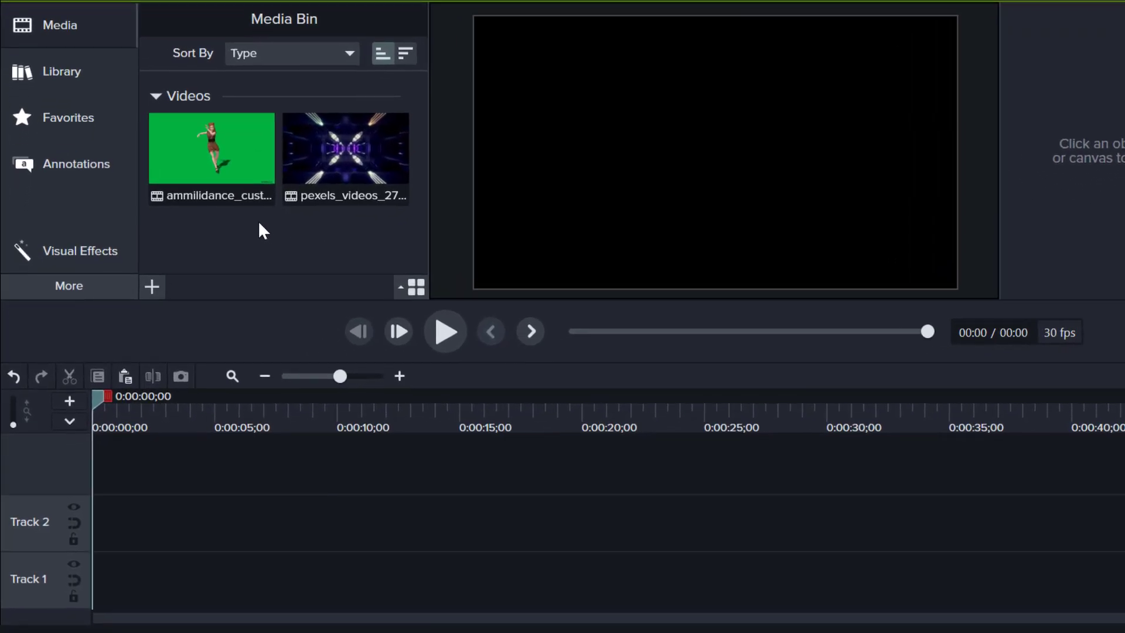
In Camtasia, place the tunnel video on Track 1 and the dance clip on Track 2, trimming the tunnel video to the dance clip's end
{"action": "left_click_drag", "start_coordinate": [387, 162], "coordinate": [74, 602]}
{"action": "left_click", "coordinate": [225, 512]}
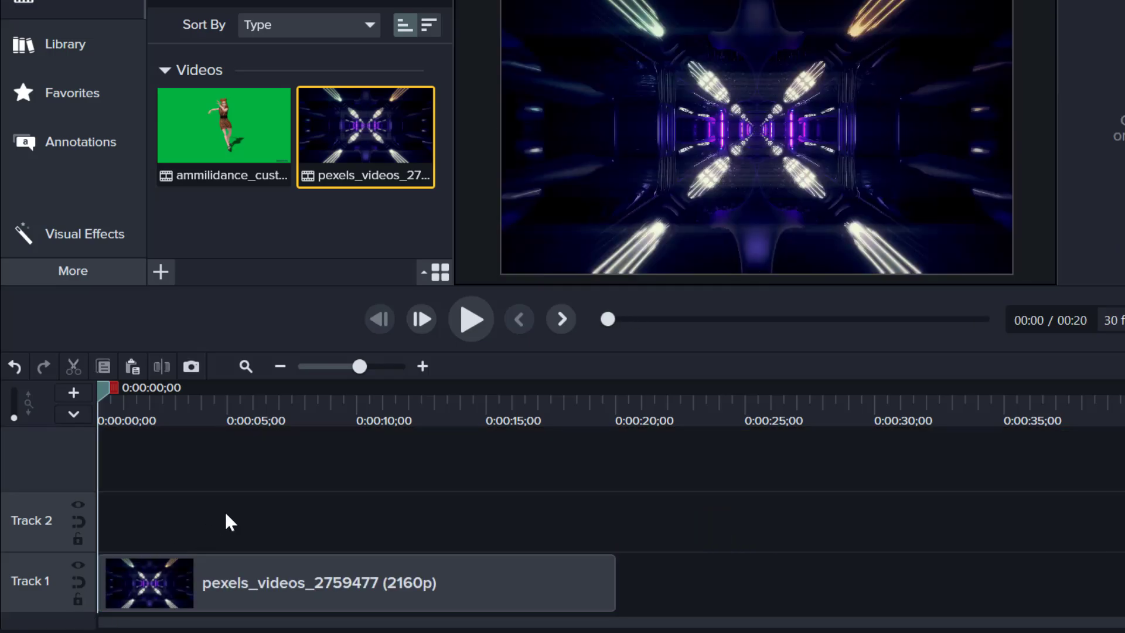
{"action": "left_click_drag", "start_coordinate": [214, 185], "coordinate": [97, 521]}
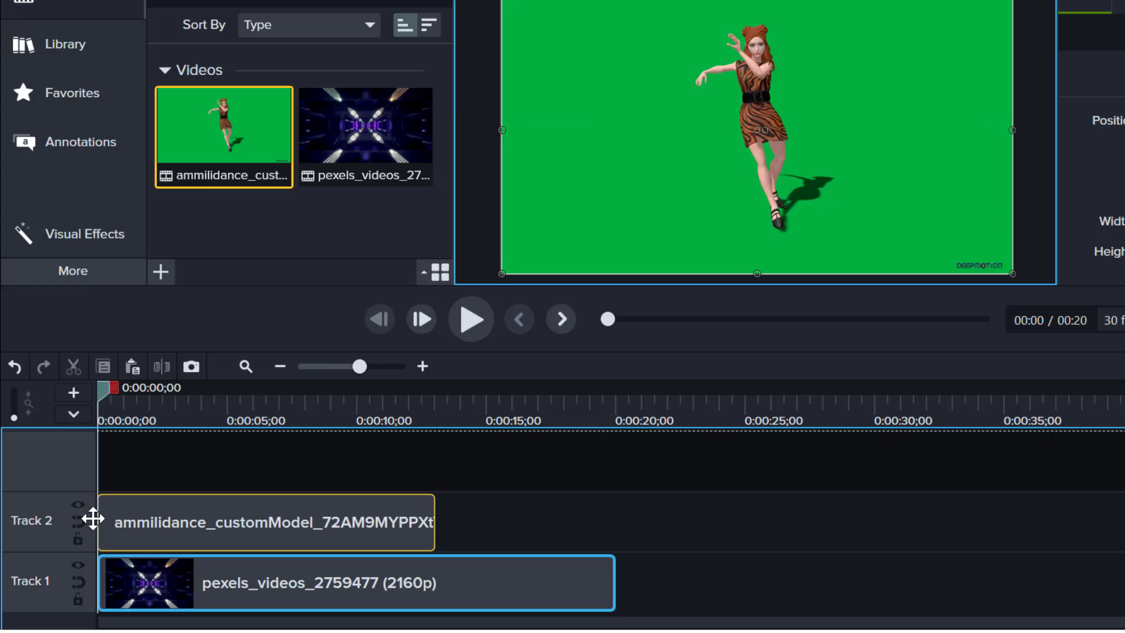
{"action": "left_click", "coordinate": [517, 498]}
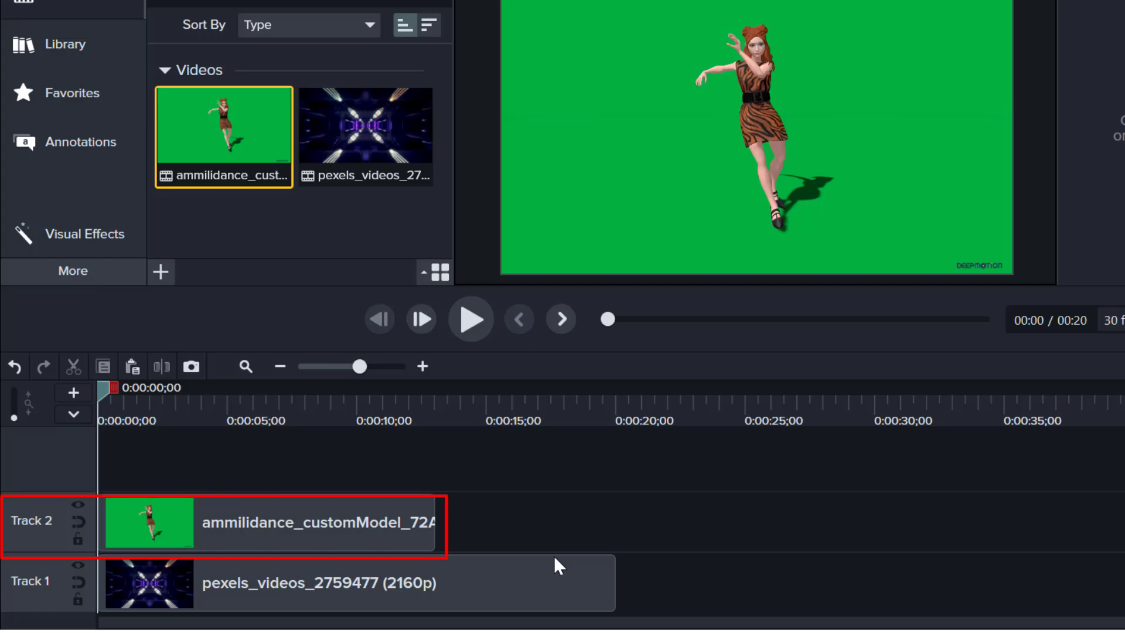
{"action": "left_click_drag", "start_coordinate": [613, 584], "coordinate": [443, 597]}
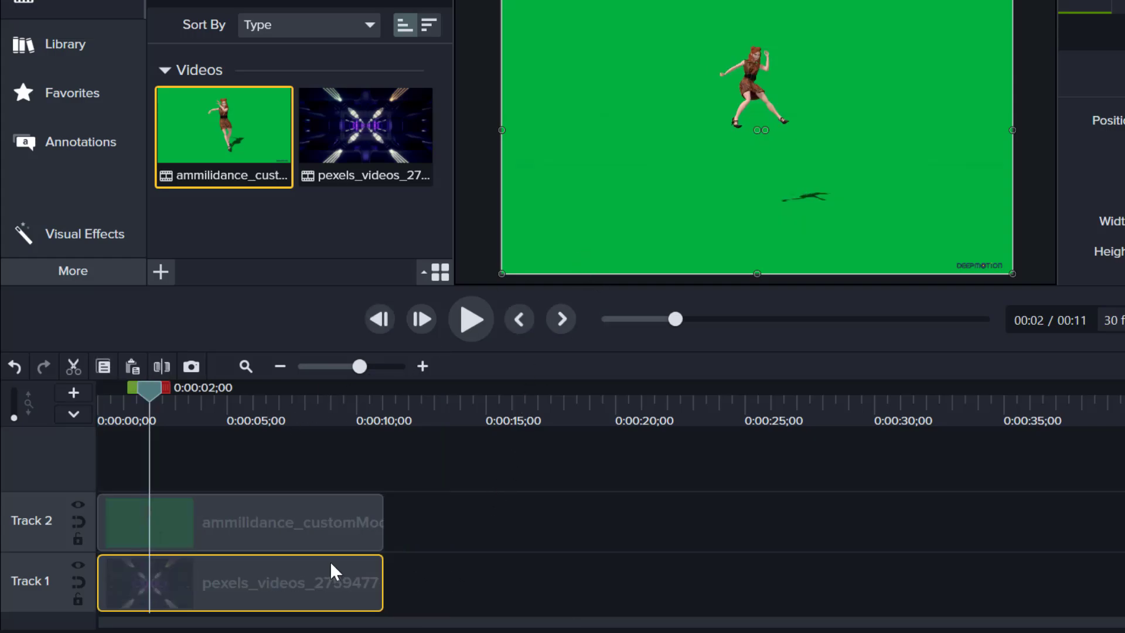
Apply the Remove a Color effect to the dance clip and sample its green background as the colour to remove
{"action": "left_click", "coordinate": [291, 521]}
{"action": "left_click", "coordinate": [58, 271]}
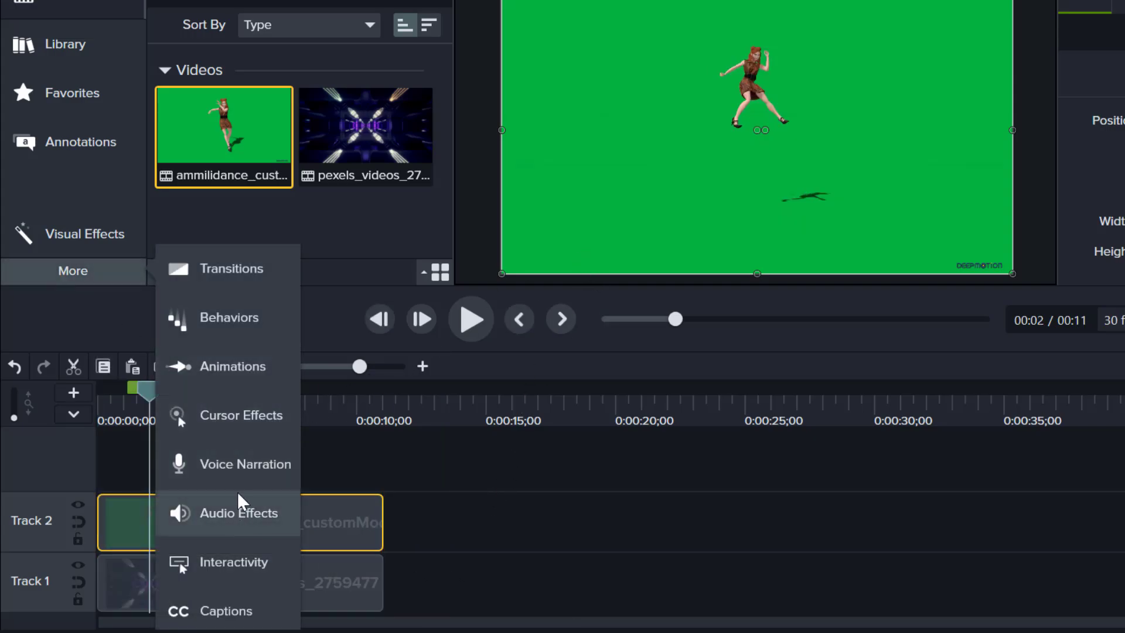
{"action": "left_click", "coordinate": [116, 230]}
{"action": "left_click_drag", "start_coordinate": [398, 228], "coordinate": [276, 514]}
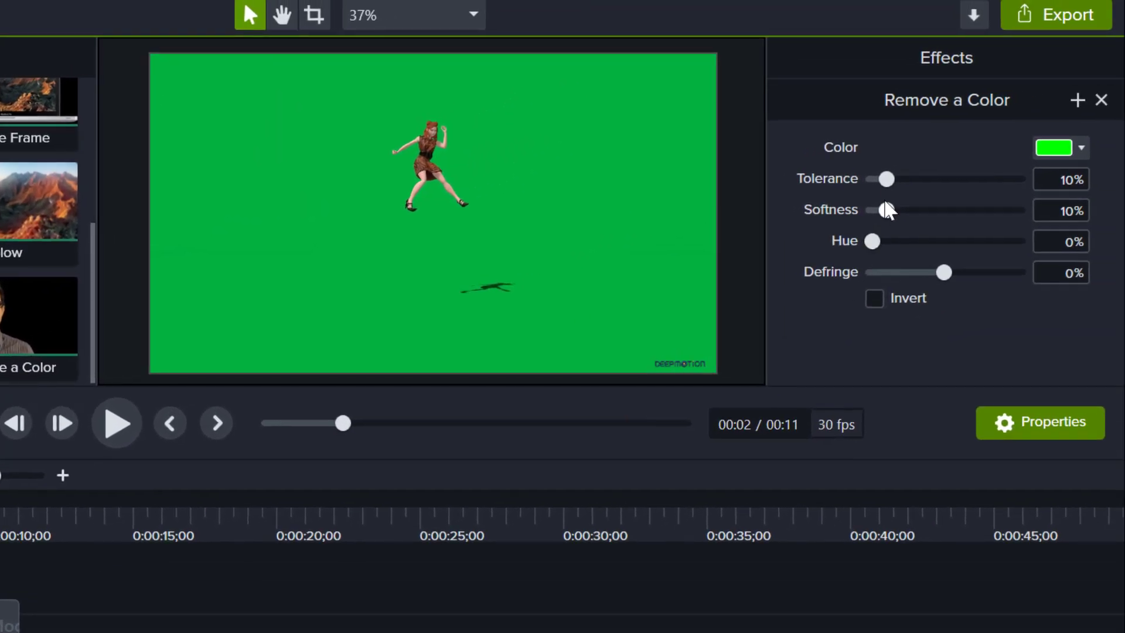
{"action": "left_click", "coordinate": [1081, 148]}
{"action": "left_click", "coordinate": [1074, 201]}
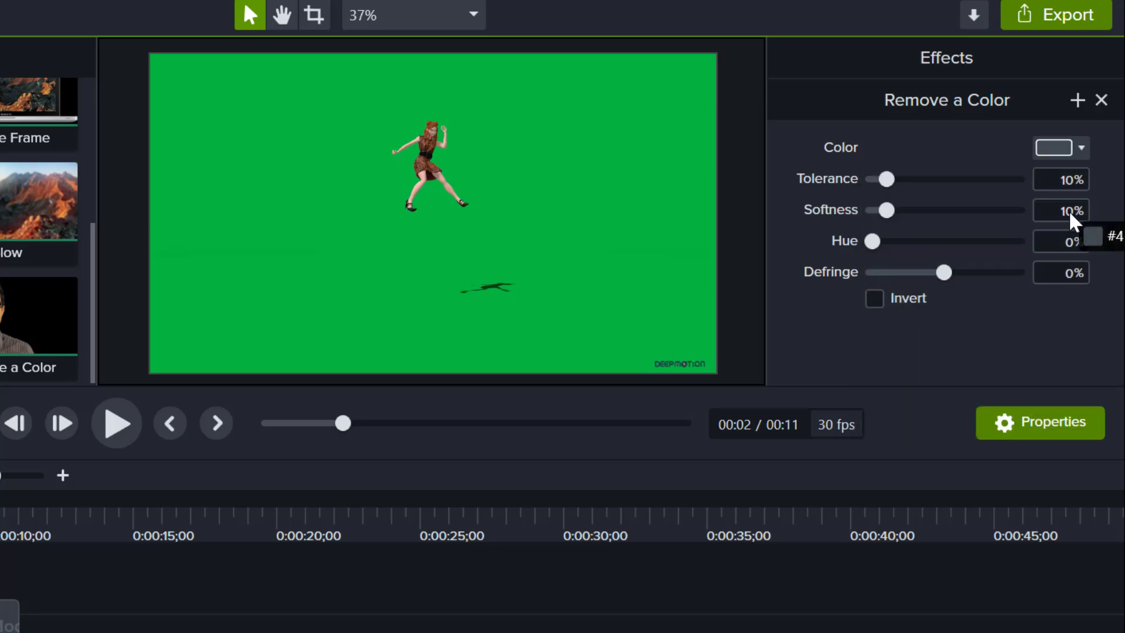
{"action": "left_click", "coordinate": [520, 207]}
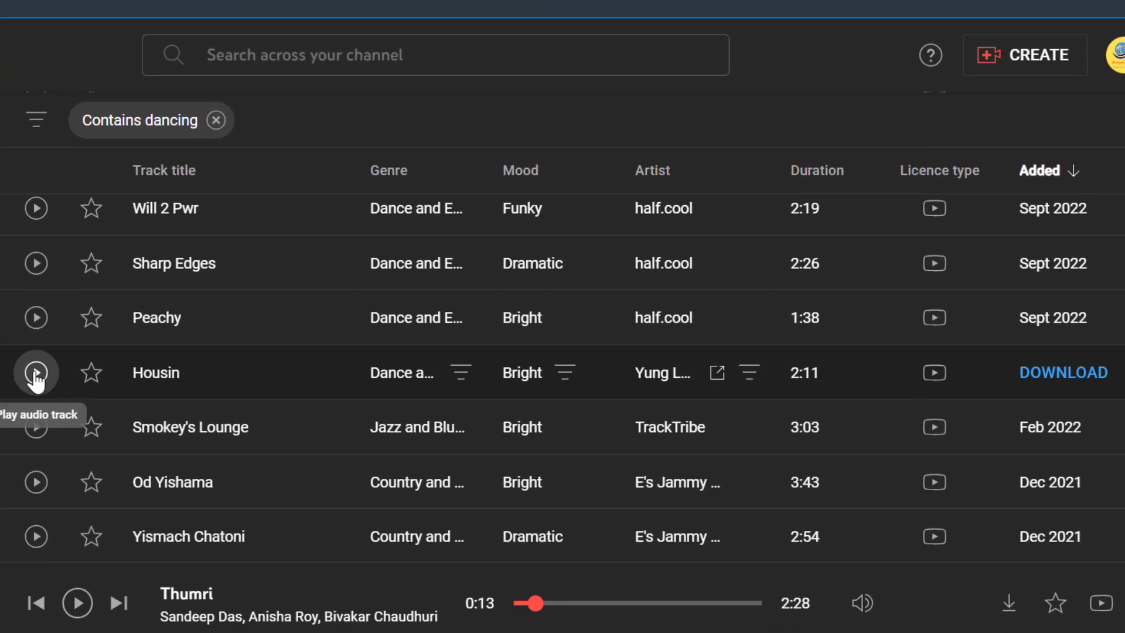
In the YouTube Audio Library, clear the "Contains dancing" filter and download the track Housin
{"action": "left_click", "coordinate": [35, 369]}
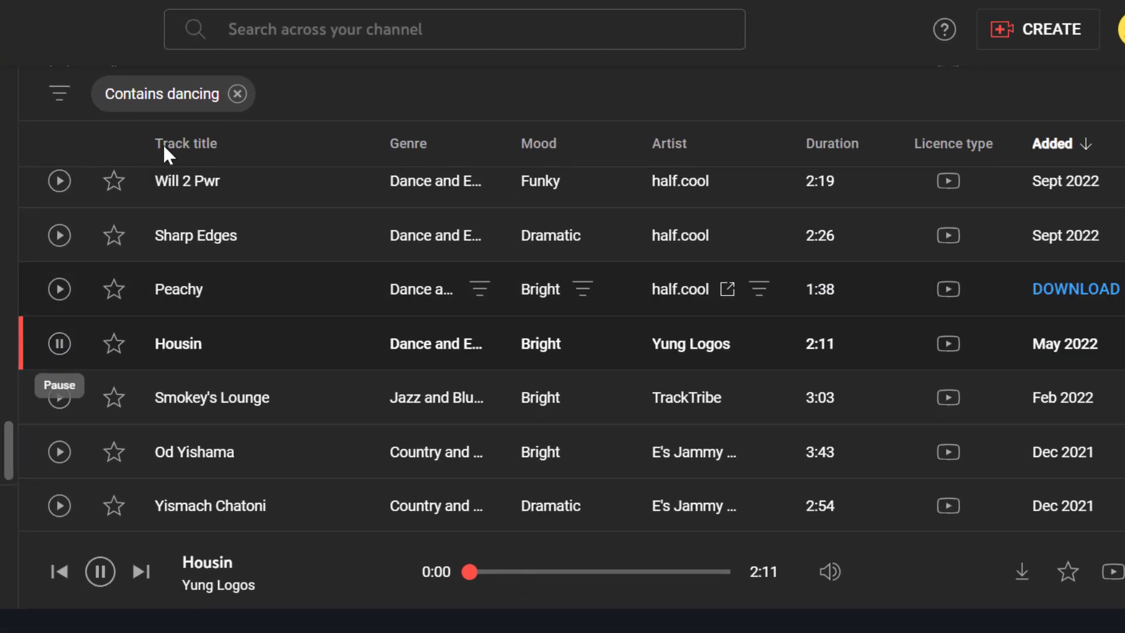
{"action": "left_click", "coordinate": [237, 94]}
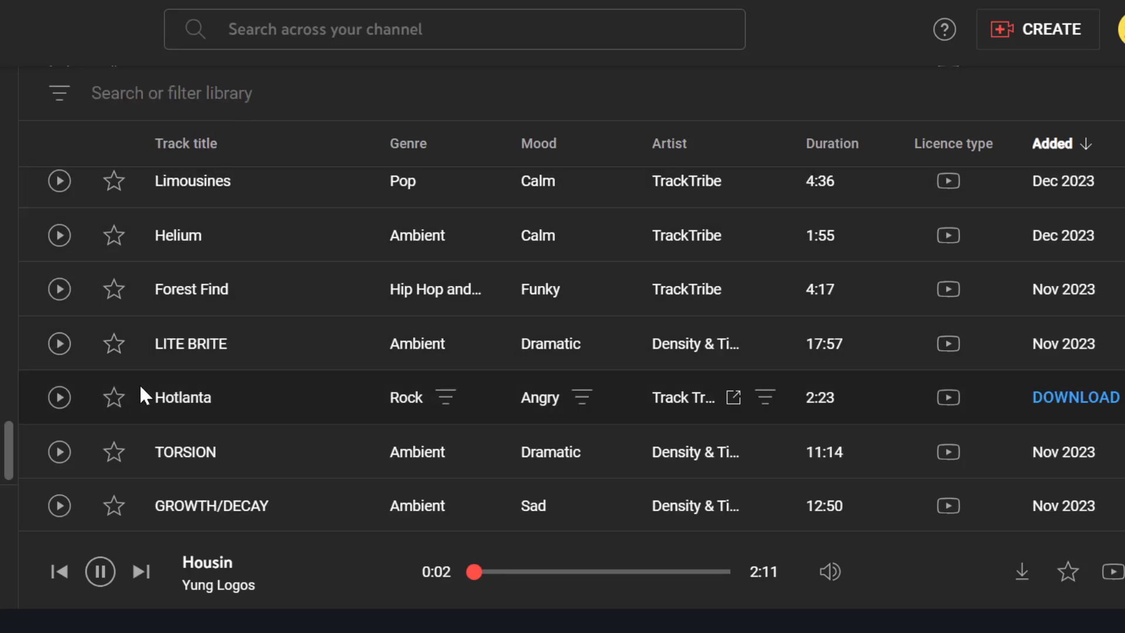
{"action": "scroll", "coordinate": [139, 383], "scroll_direction": "down", "scroll_amount": 1}
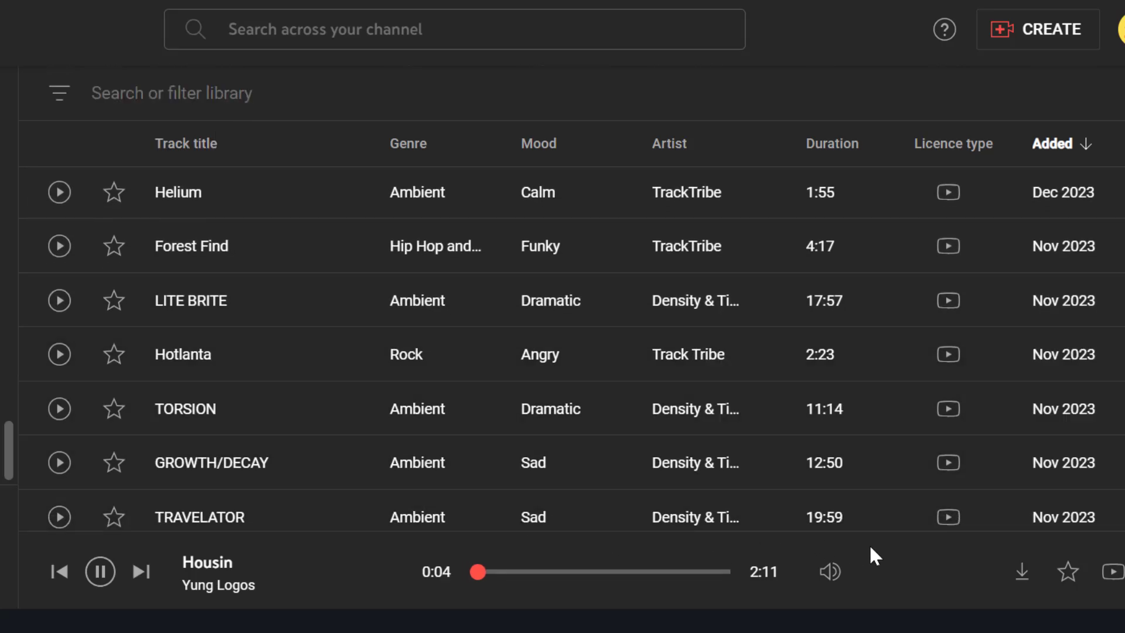
{"action": "left_click", "coordinate": [1022, 579]}
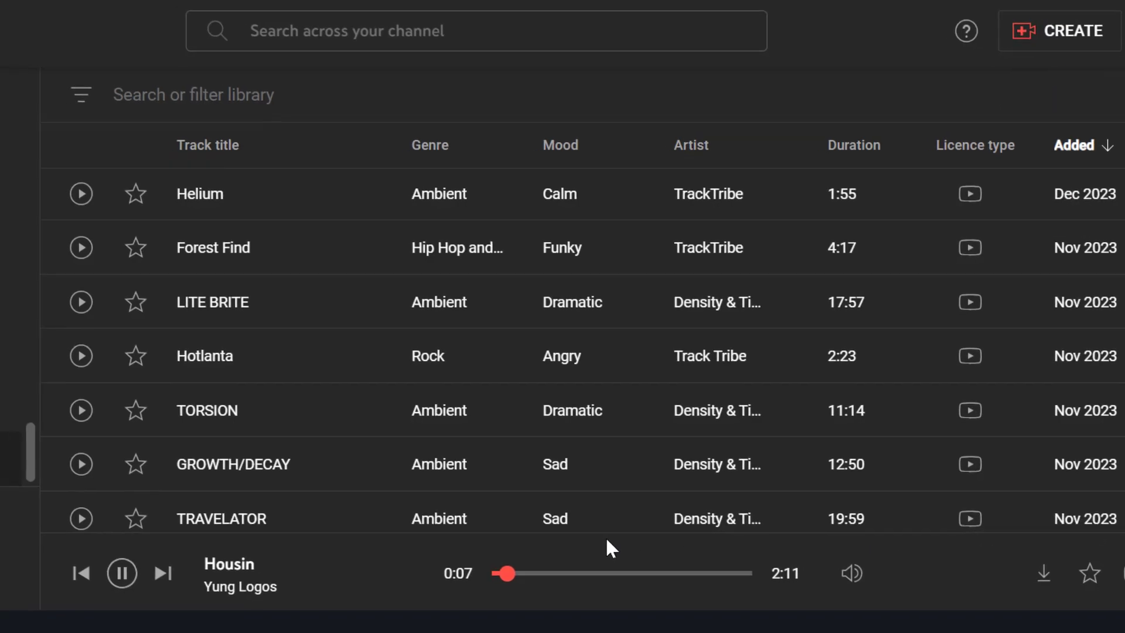
In Camtasia, place the Housin audio on Track 1 below both video clips, split it at the clips' end and delete the remainder
{"action": "left_click_drag", "start_coordinate": [188, 143], "coordinate": [77, 563]}
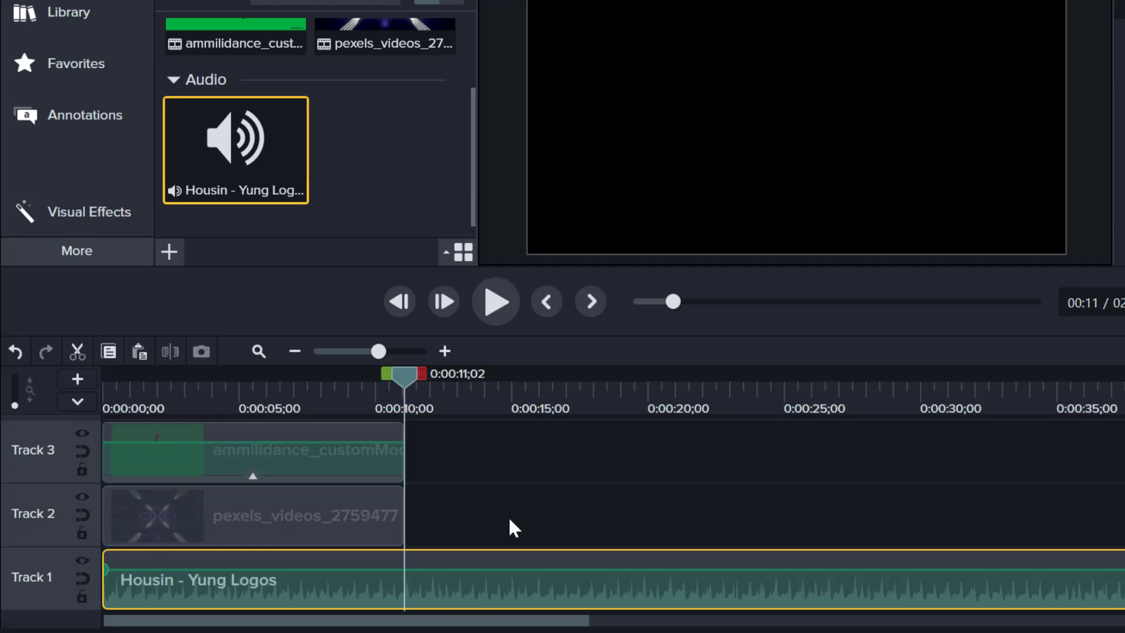
{"action": "left_click", "coordinate": [510, 520]}
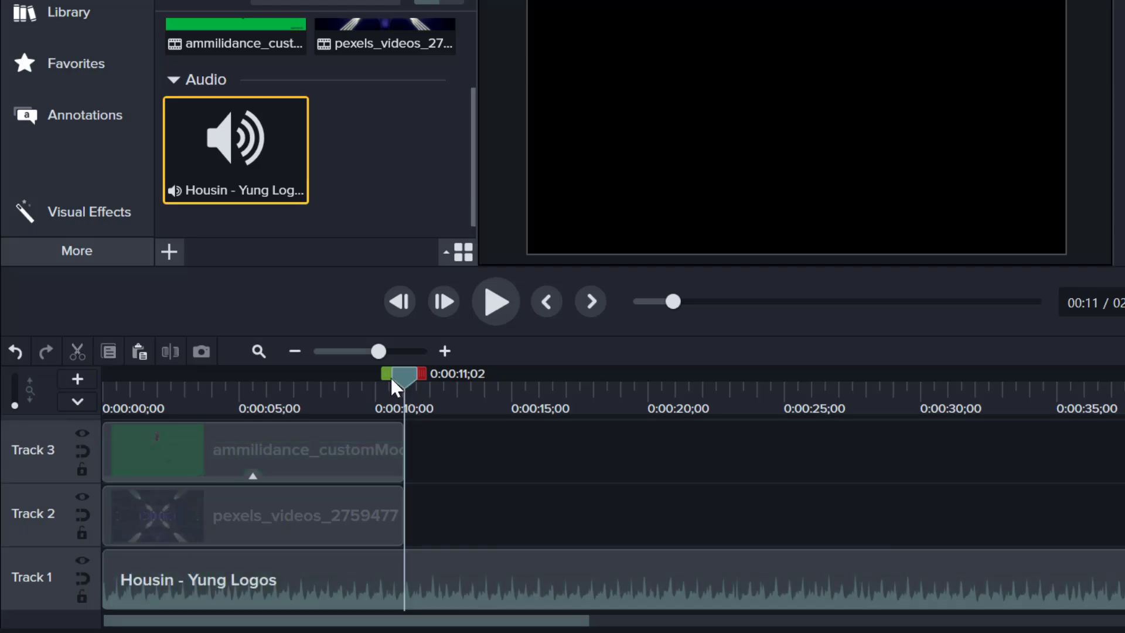
{"action": "left_click_drag", "start_coordinate": [391, 378], "coordinate": [403, 527]}
{"action": "left_click", "coordinate": [418, 562]}
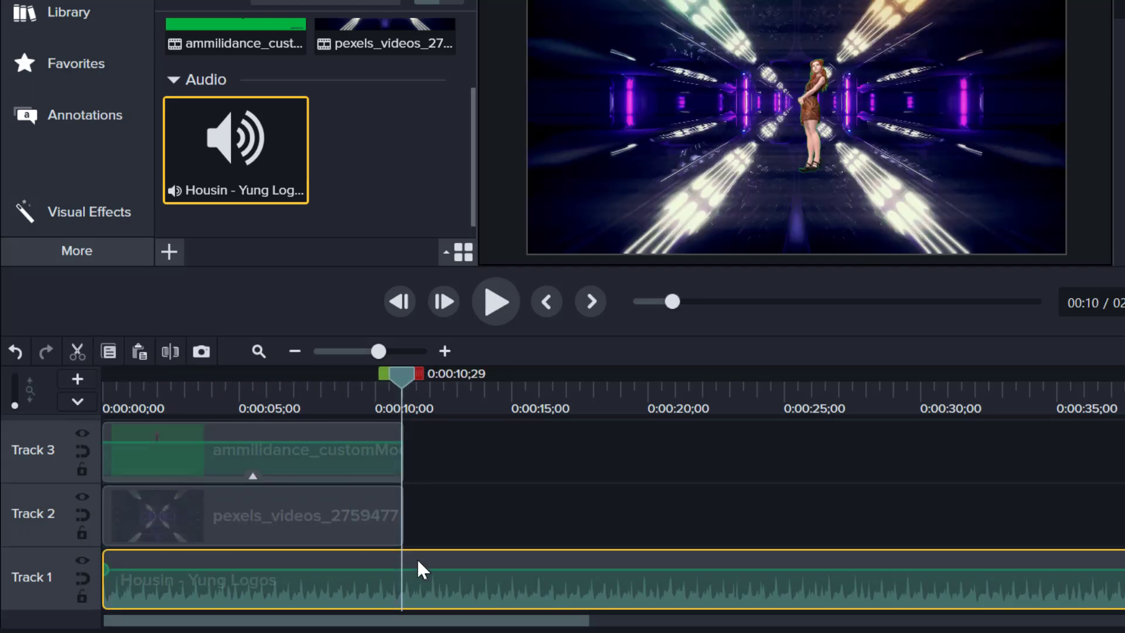
{"action": "key", "text": "s"}
{"action": "left_click", "coordinate": [417, 558]}
{"action": "key", "text": "Delete"}
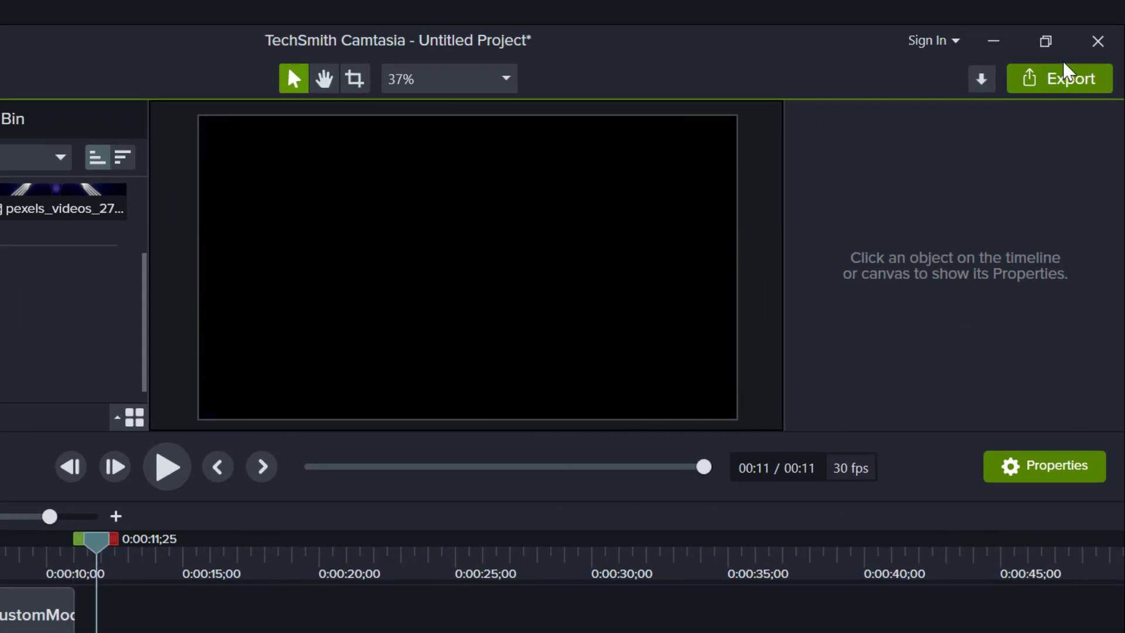
Export the project to a local file with custom production settings, the MP4 - Smart Player (HTML5) format and the default player options
{"action": "left_click", "coordinate": [1065, 74]}
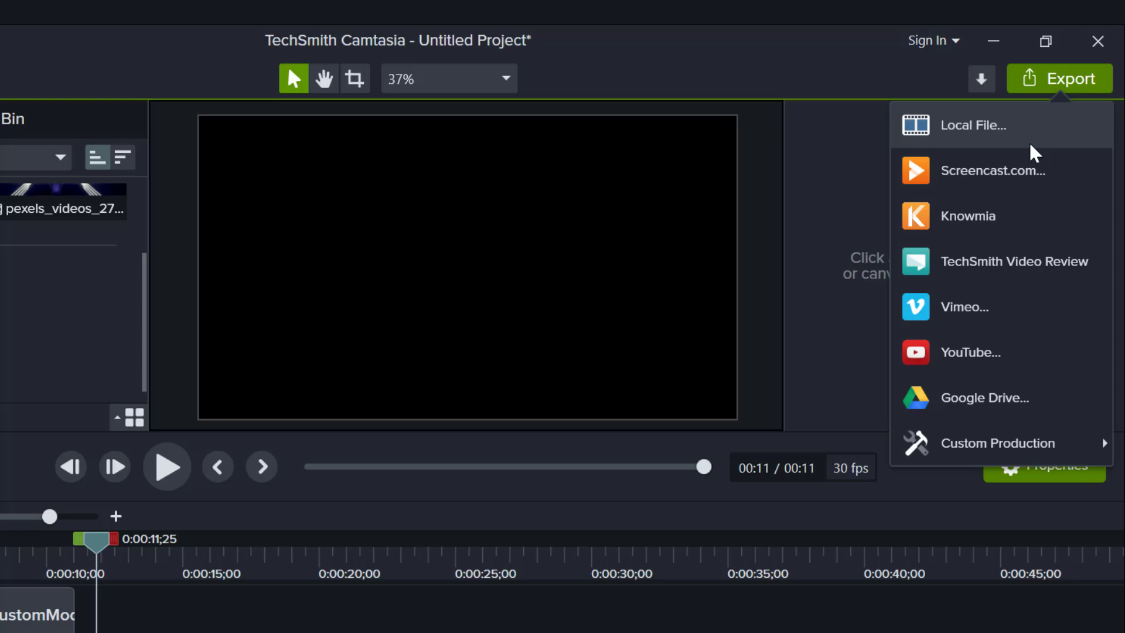
{"action": "left_click", "coordinate": [1032, 147]}
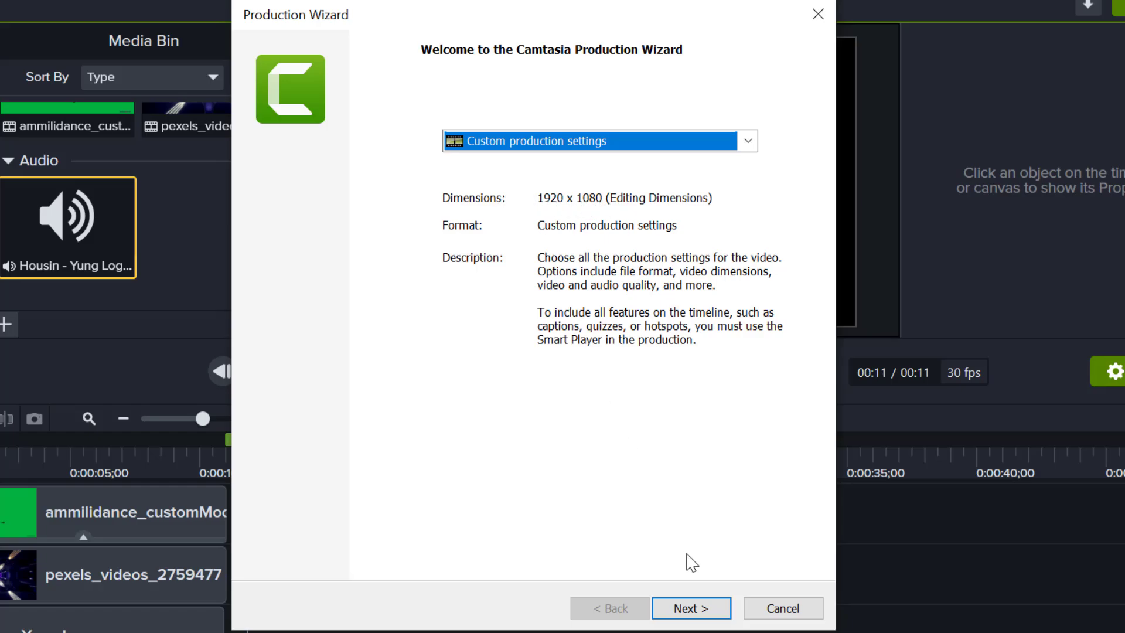
{"action": "left_click", "coordinate": [691, 609]}
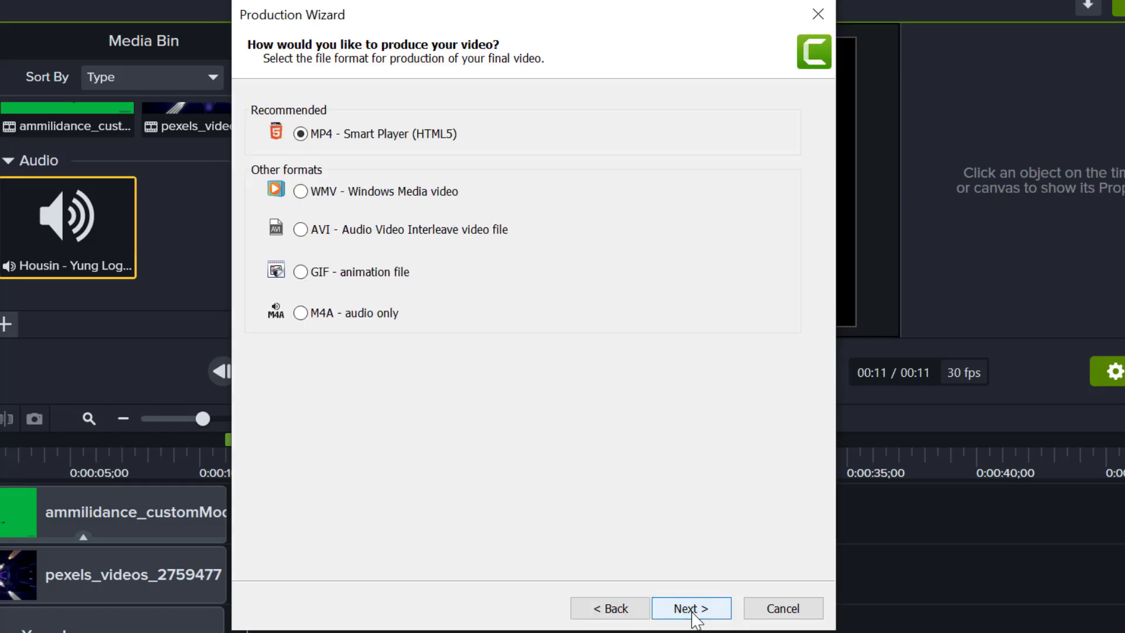
{"action": "left_click", "coordinate": [692, 612]}
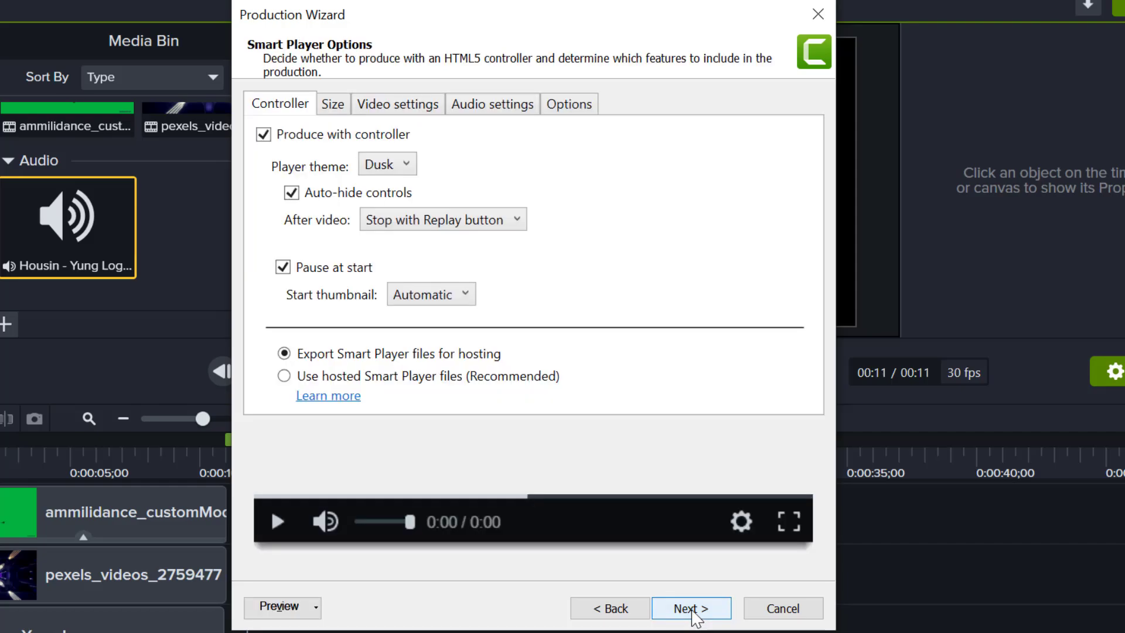
{"action": "left_click", "coordinate": [691, 609]}
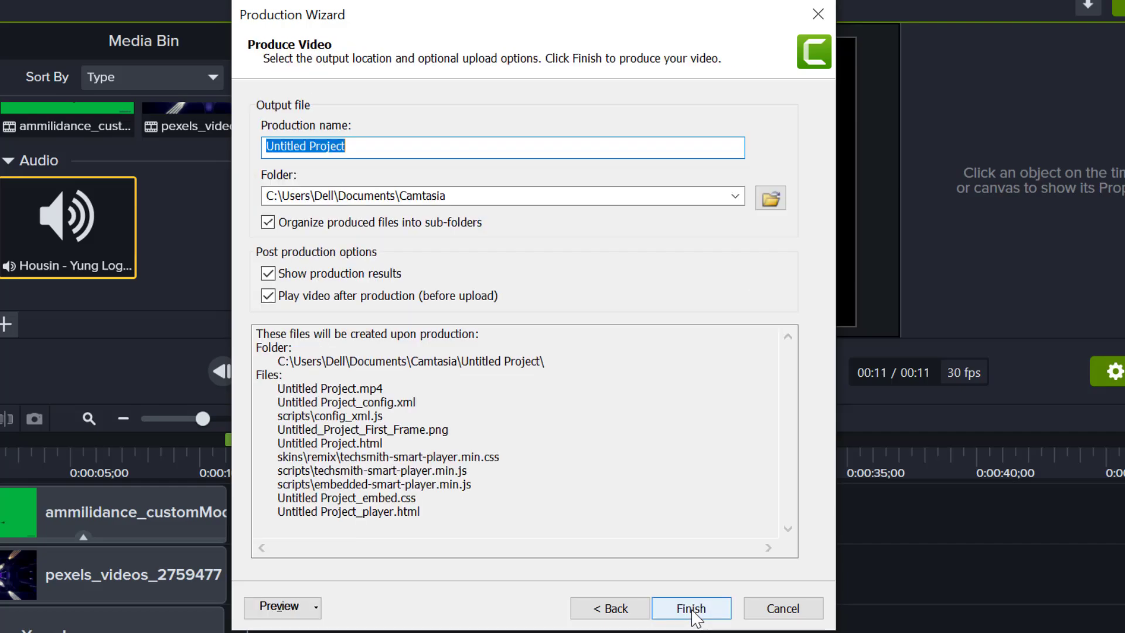
{"action": "left_click", "coordinate": [692, 609]}
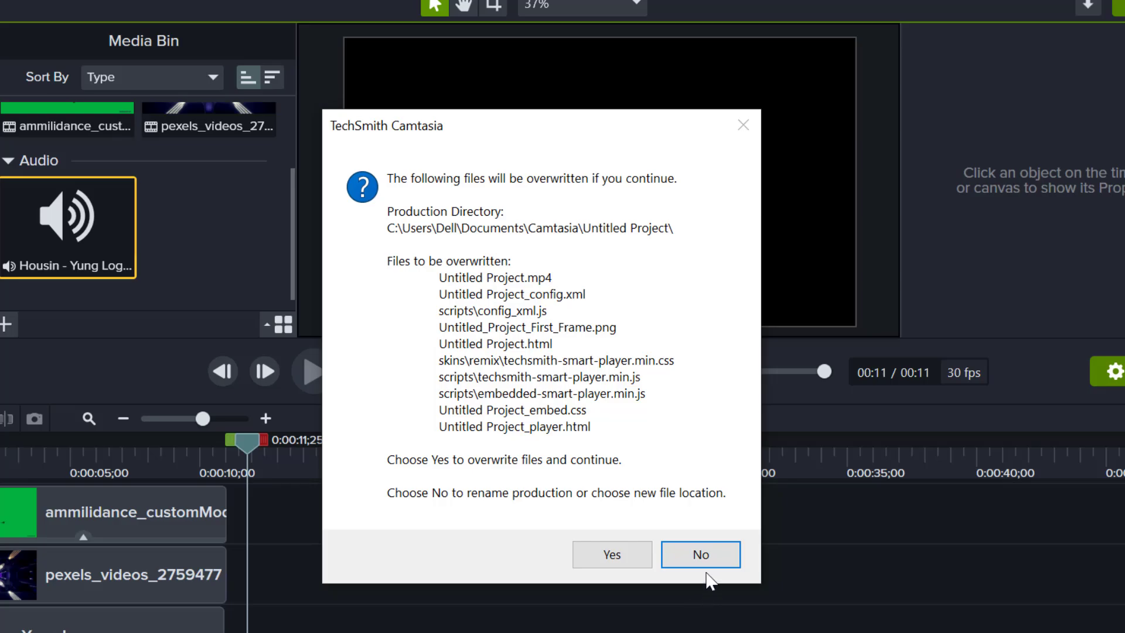
Decline overwriting the existing production files and set the production name to "3d video"
{"action": "left_click", "coordinate": [704, 554]}
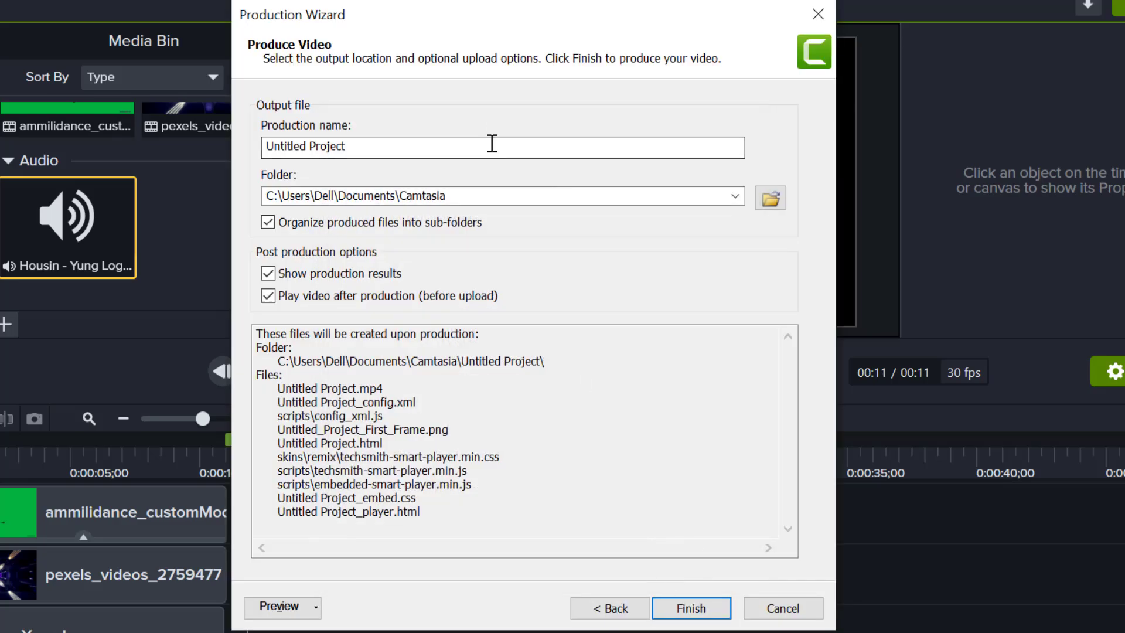
{"action": "left_click_drag", "start_coordinate": [492, 145], "coordinate": [222, 156]}
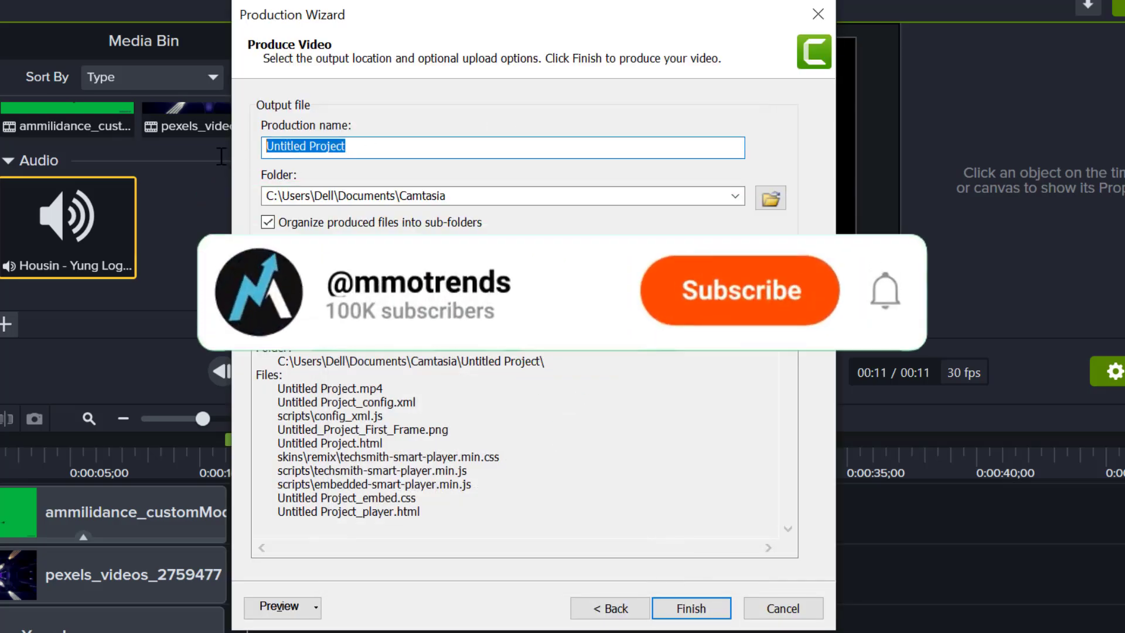
{"action": "type", "text": "3d video"}
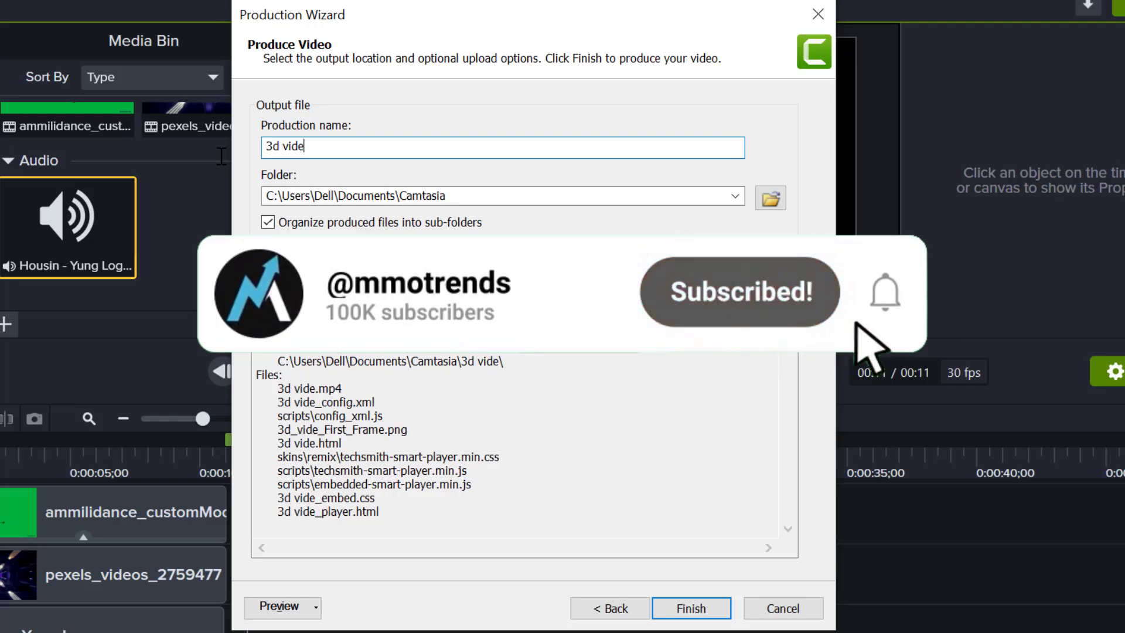